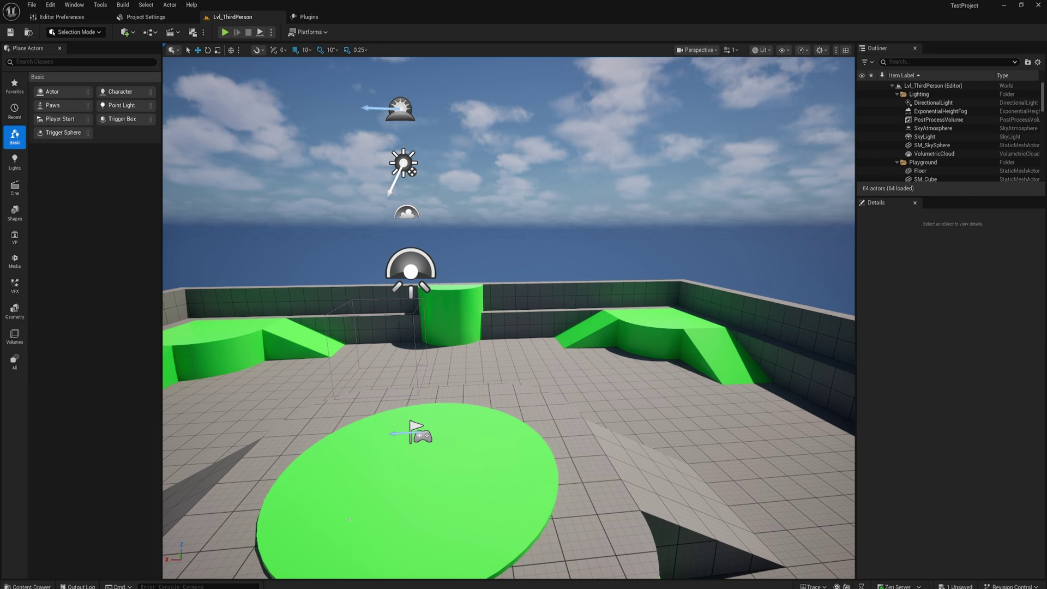
Open the ST_CombatEnemy state tree from the Variant_Combat AI blueprints folder and look over its state hierarchy
{"action": "right_click_drag", "start_coordinate": [367, 475], "coordinate": [491, 439]}
{"action": "key", "text": "ctrl+space"}
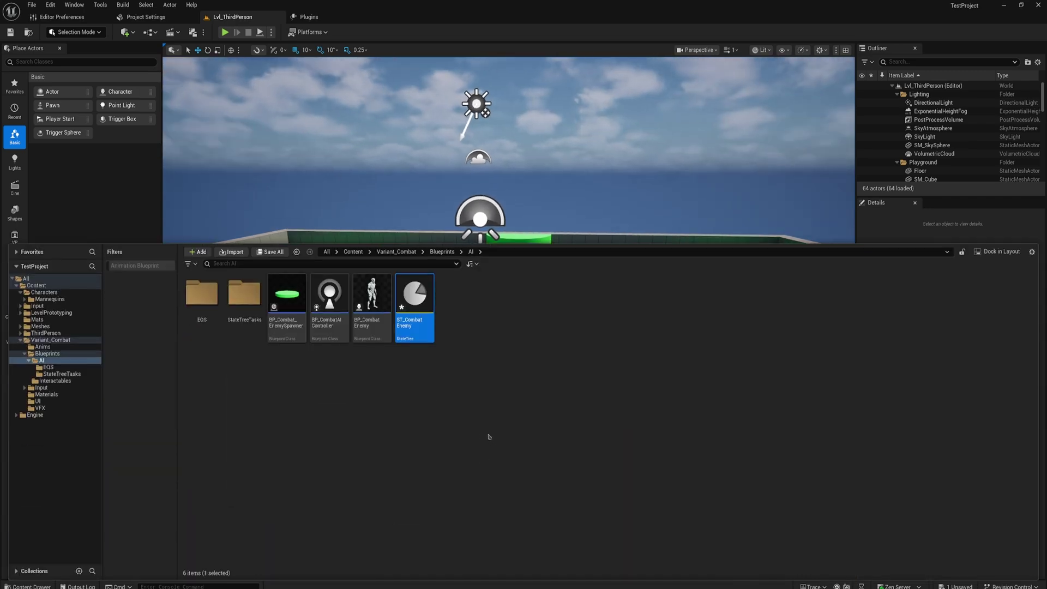
{"action": "mouse_move", "coordinate": [423, 299]}
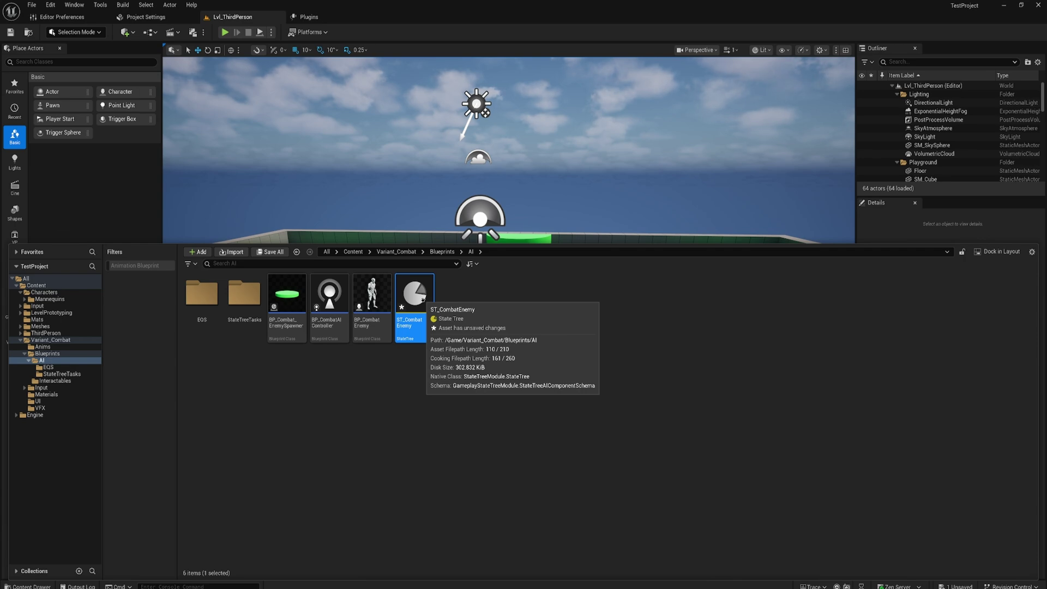
{"action": "double_click", "coordinate": [422, 299]}
{"action": "scroll", "coordinate": [405, 364], "scroll_direction": "down", "scroll_amount": 3}
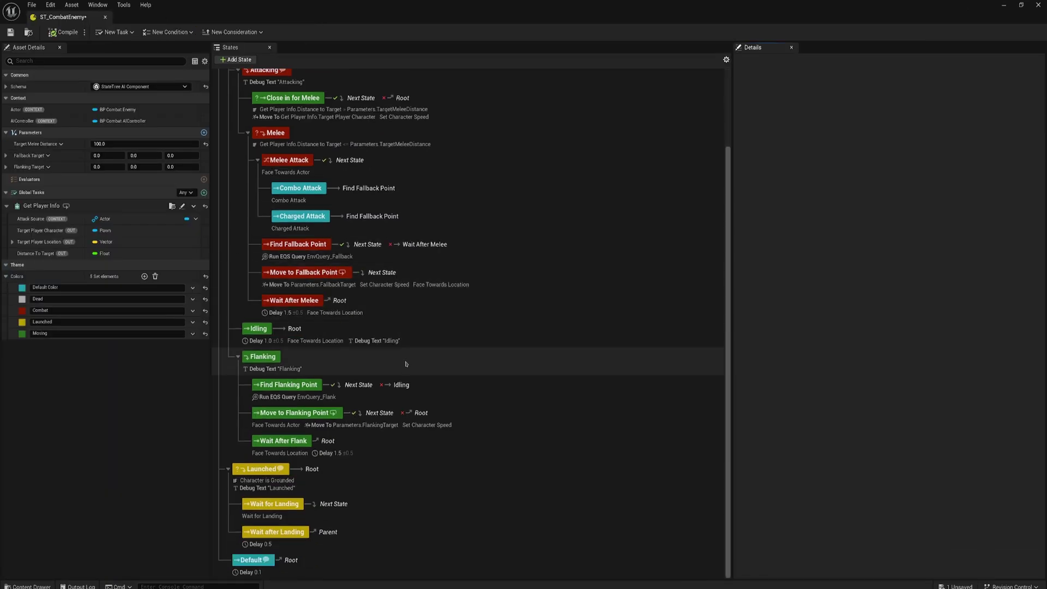
{"action": "scroll", "coordinate": [405, 364], "scroll_direction": "up", "scroll_amount": 3}
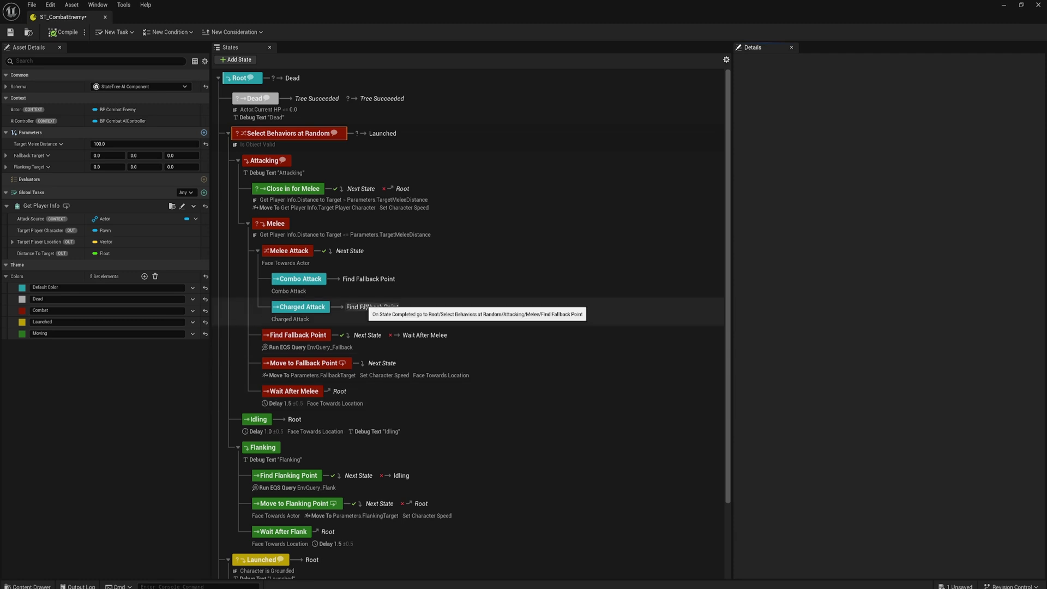
{"action": "scroll", "coordinate": [360, 304], "scroll_direction": "down", "scroll_amount": 3}
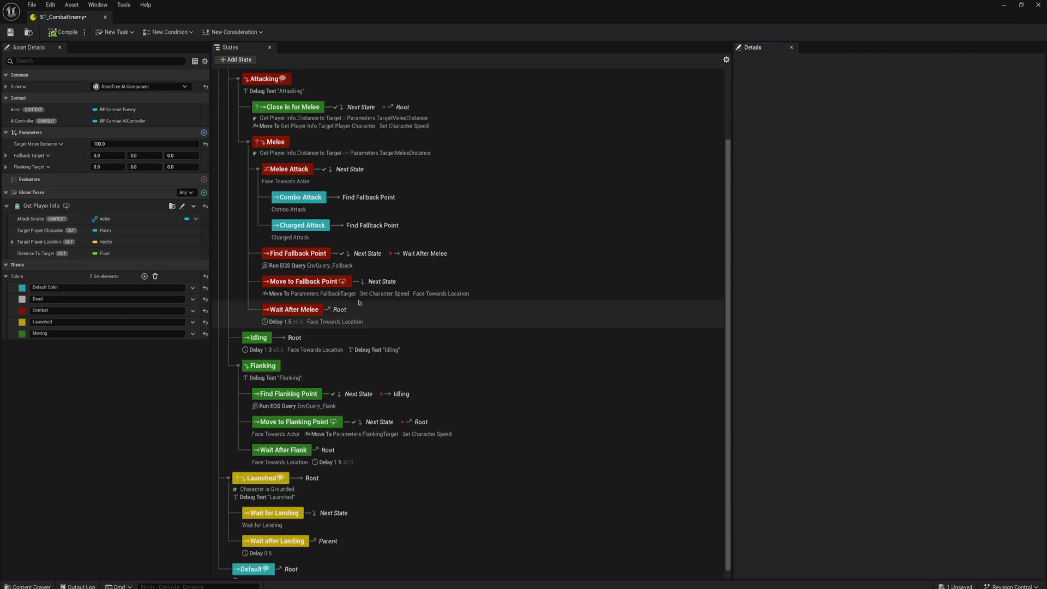
{"action": "scroll", "coordinate": [359, 303], "scroll_direction": "up", "scroll_amount": 2}
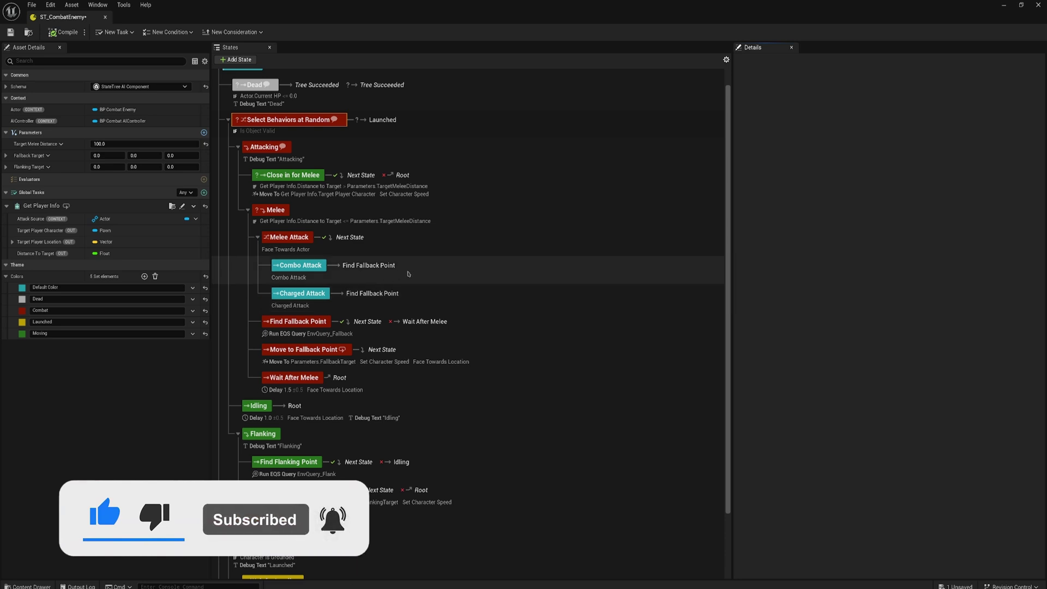
{"action": "scroll", "coordinate": [404, 272], "scroll_direction": "down", "scroll_amount": 1}
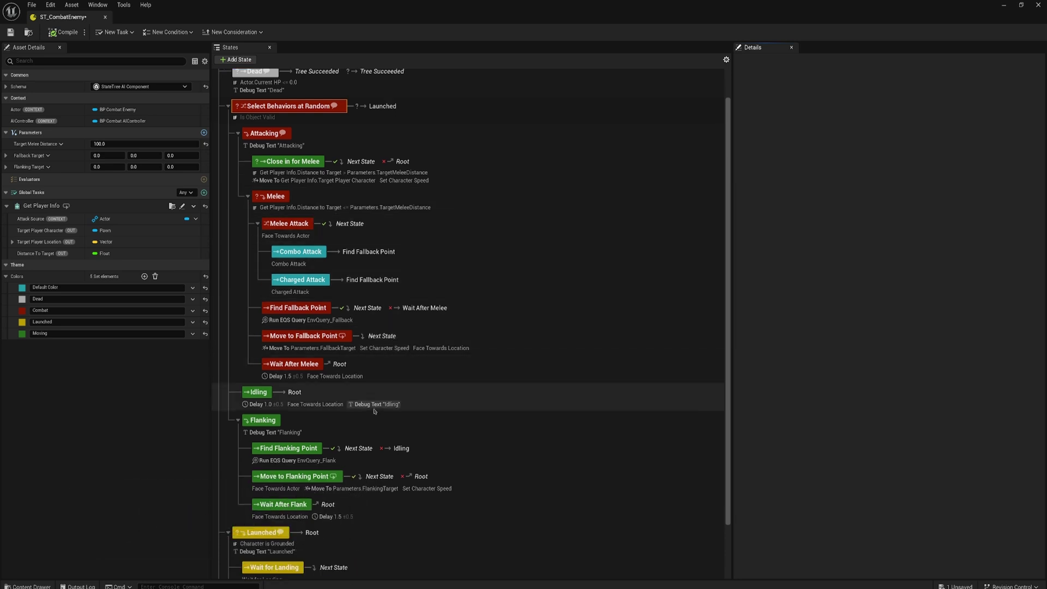
{"action": "scroll", "coordinate": [388, 203], "scroll_direction": "up", "scroll_amount": 1}
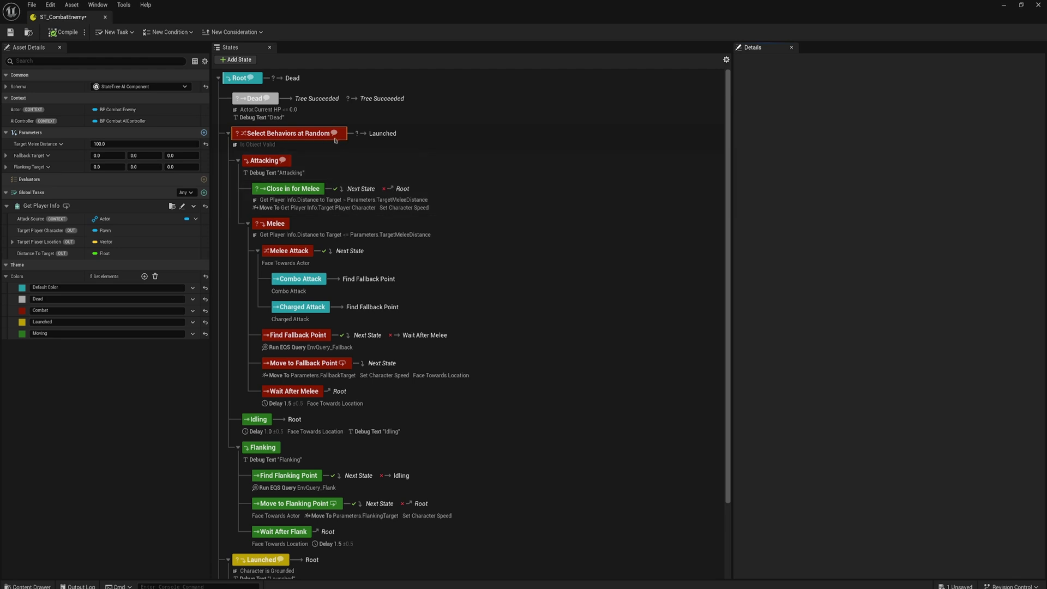
Copy the description of the Select Behaviors at Random state, and clear it
{"action": "mouse_move", "coordinate": [334, 134]}
{"action": "left_click", "coordinate": [343, 141]}
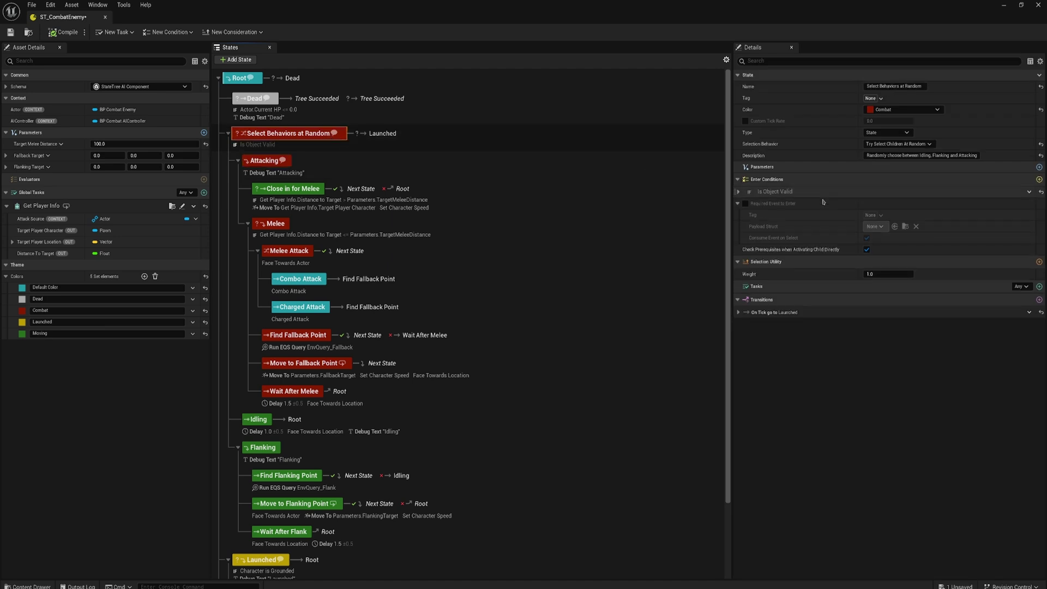
{"action": "left_click", "coordinate": [927, 156]}
{"action": "key", "text": "ctrl+c"}
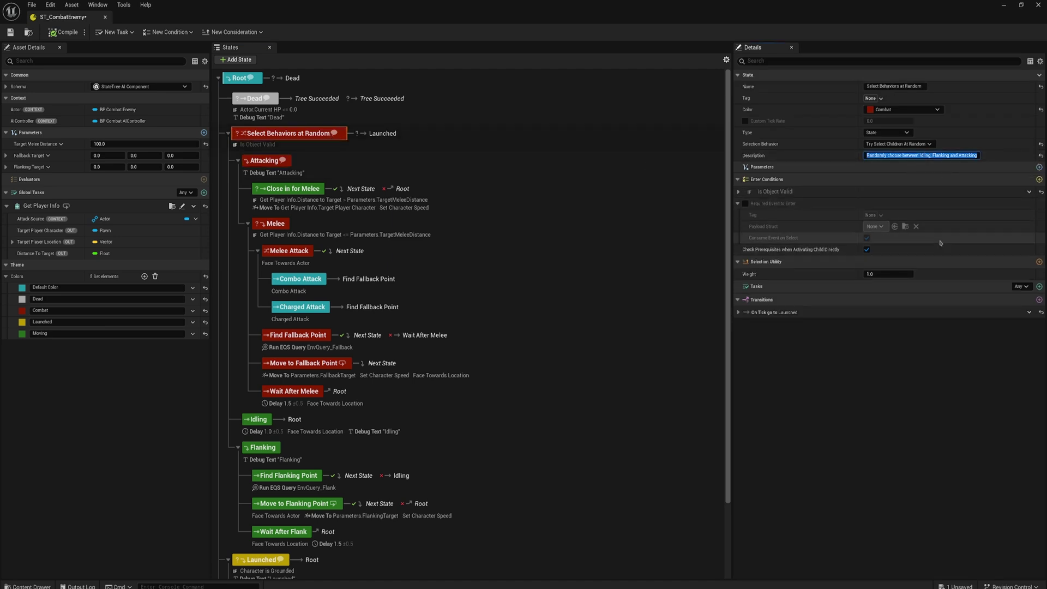
{"action": "key", "text": "BackSpace"}
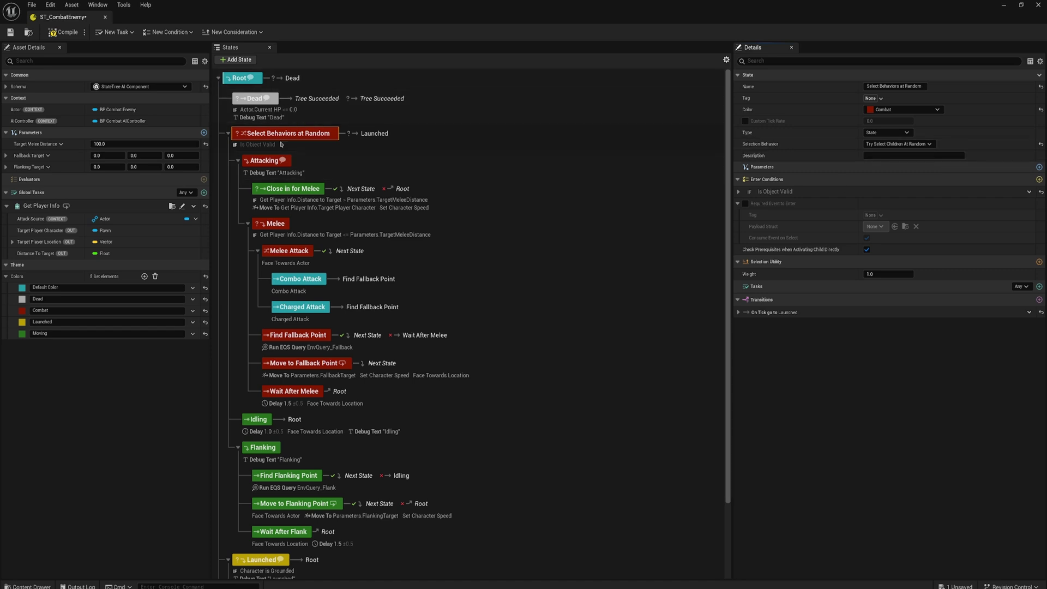
Restore the description "Randomly choose between Idling, Flanking and Attacking" on Select Behaviors at Random and check its comment tooltip
{"action": "left_click", "coordinate": [912, 156]}
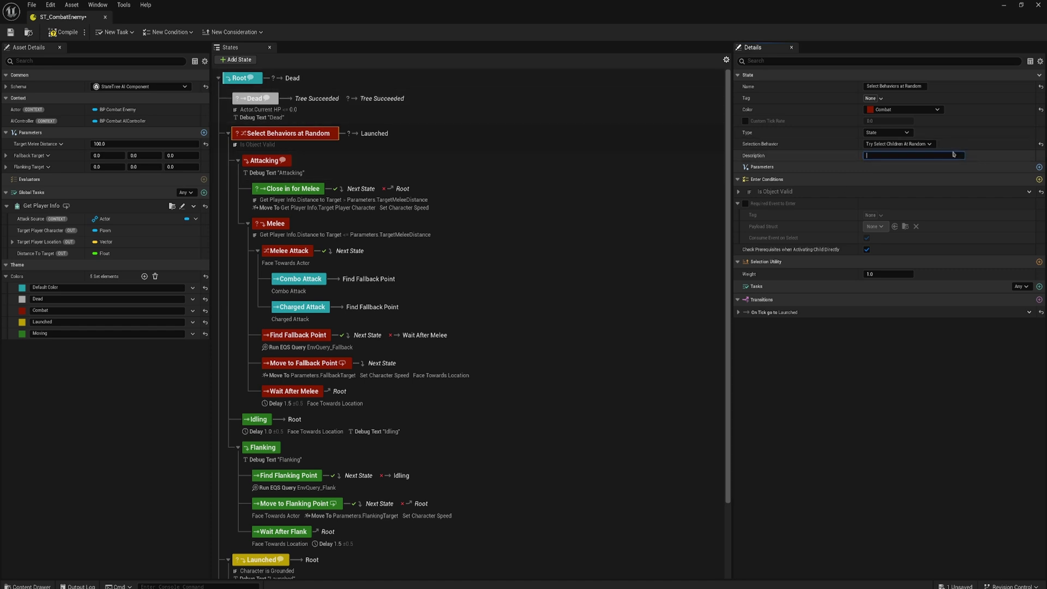
{"action": "key", "text": "ctrl+v"}
{"action": "key", "text": "Return"}
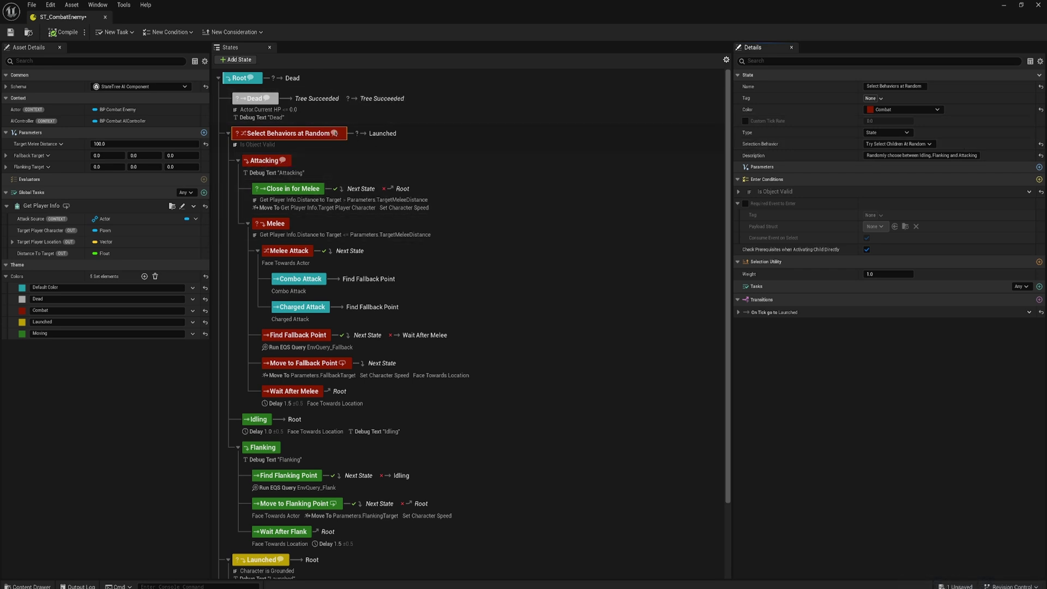
{"action": "mouse_move", "coordinate": [334, 133]}
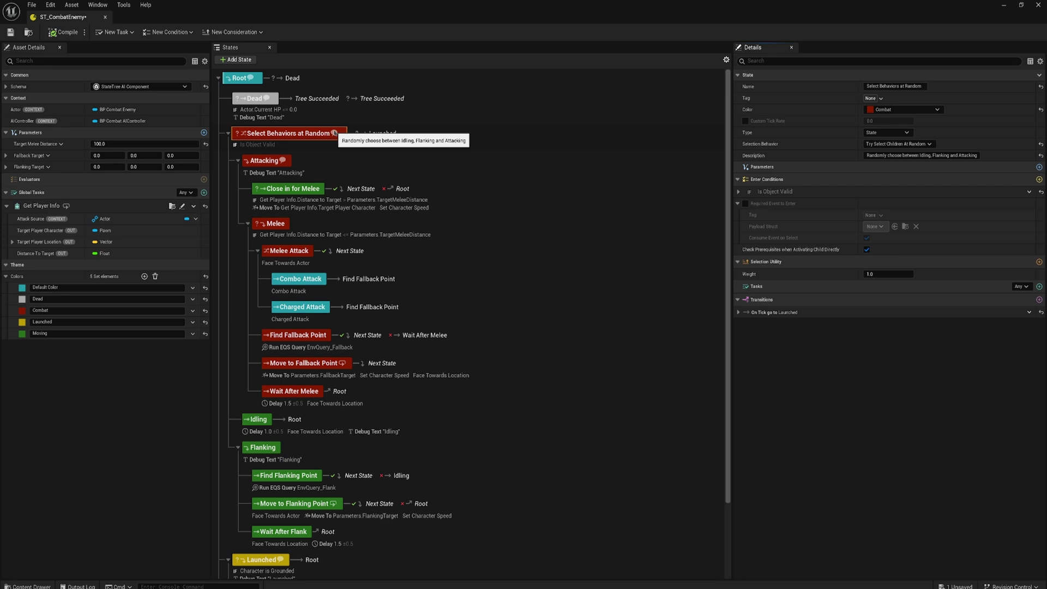
Select the Move to Fallback Point state and read the tooltip of its tick indicator
{"action": "scroll", "coordinate": [345, 317], "scroll_direction": "down", "scroll_amount": 2}
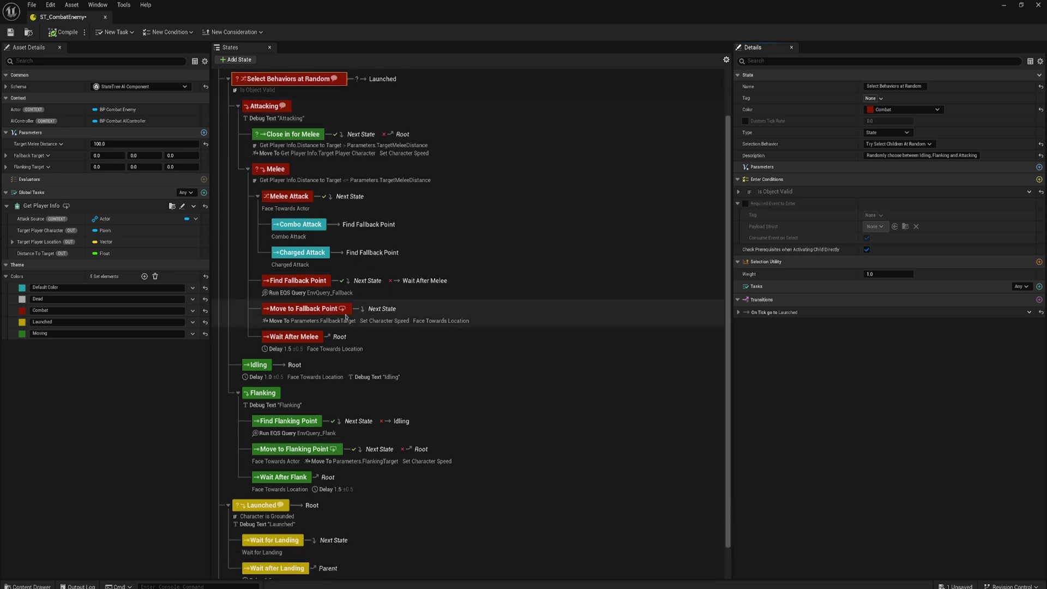
{"action": "left_click", "coordinate": [345, 315]}
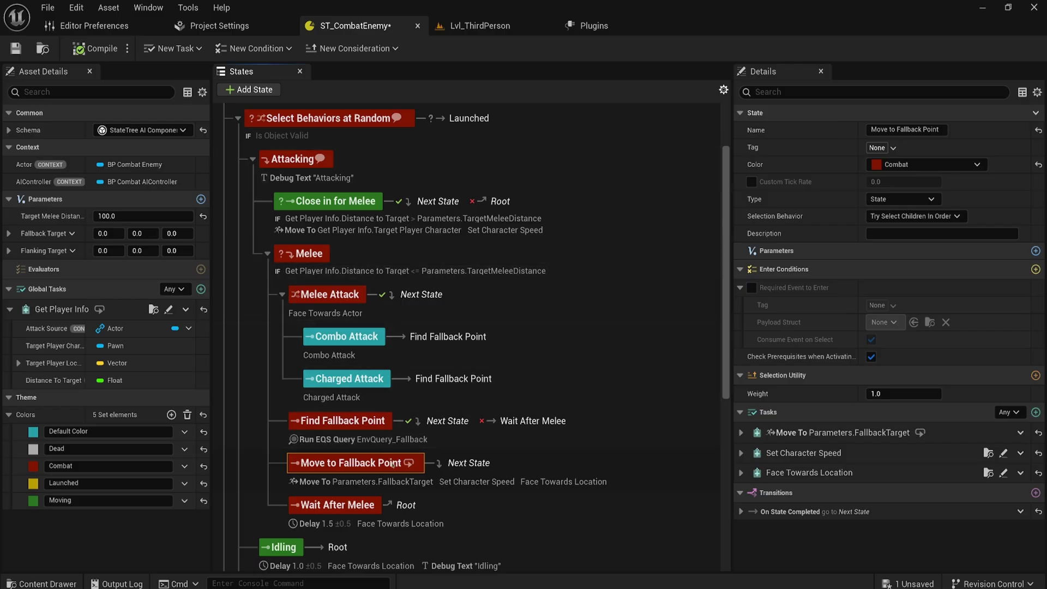
{"action": "scroll", "coordinate": [392, 436], "scroll_direction": "down", "scroll_amount": 1}
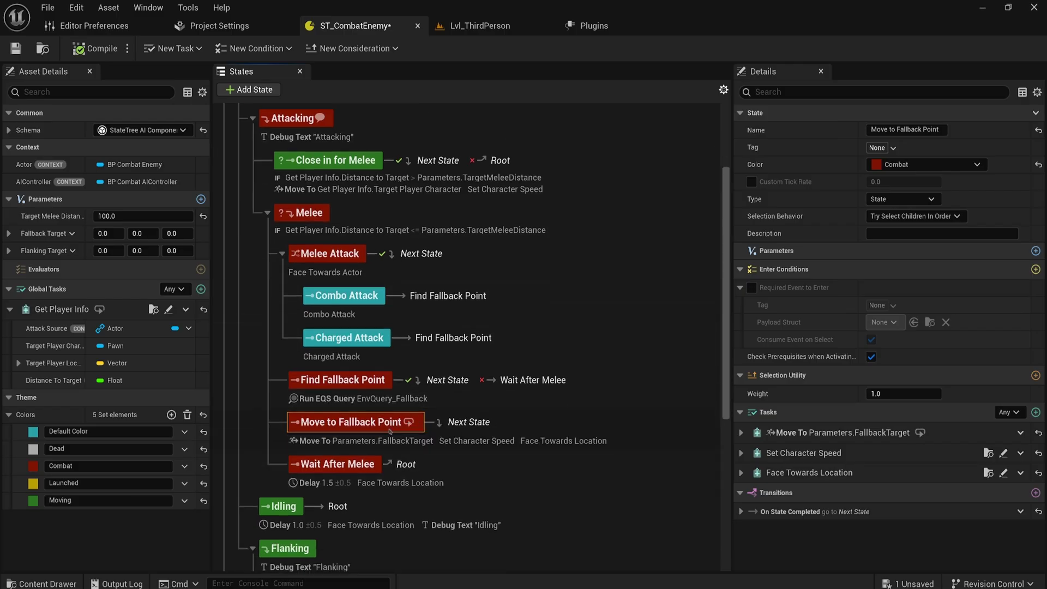
{"action": "mouse_move", "coordinate": [410, 425]}
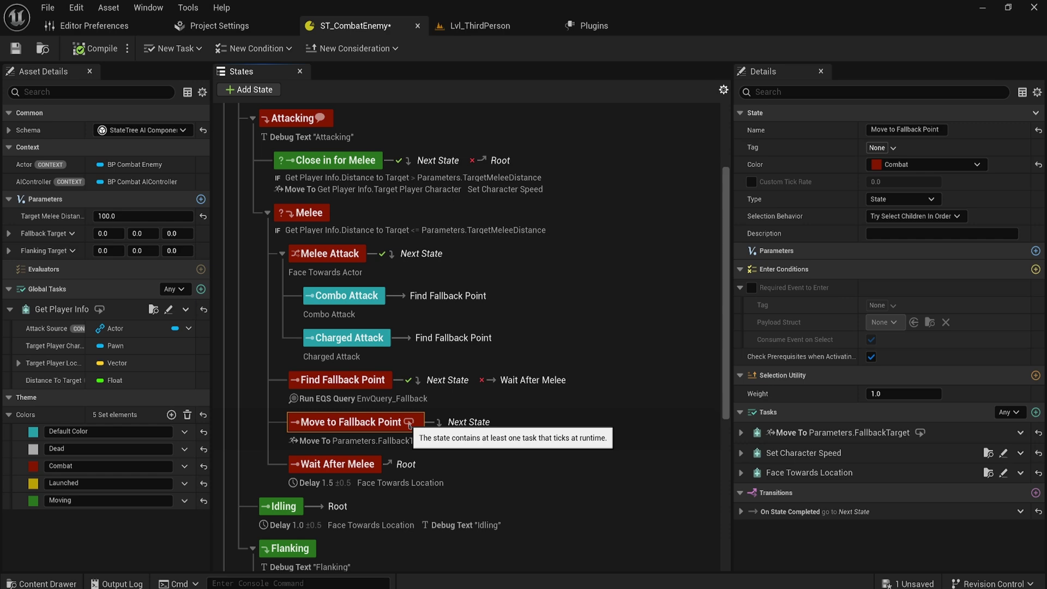
{"action": "scroll", "coordinate": [409, 425], "scroll_direction": "up", "scroll_amount": 3}
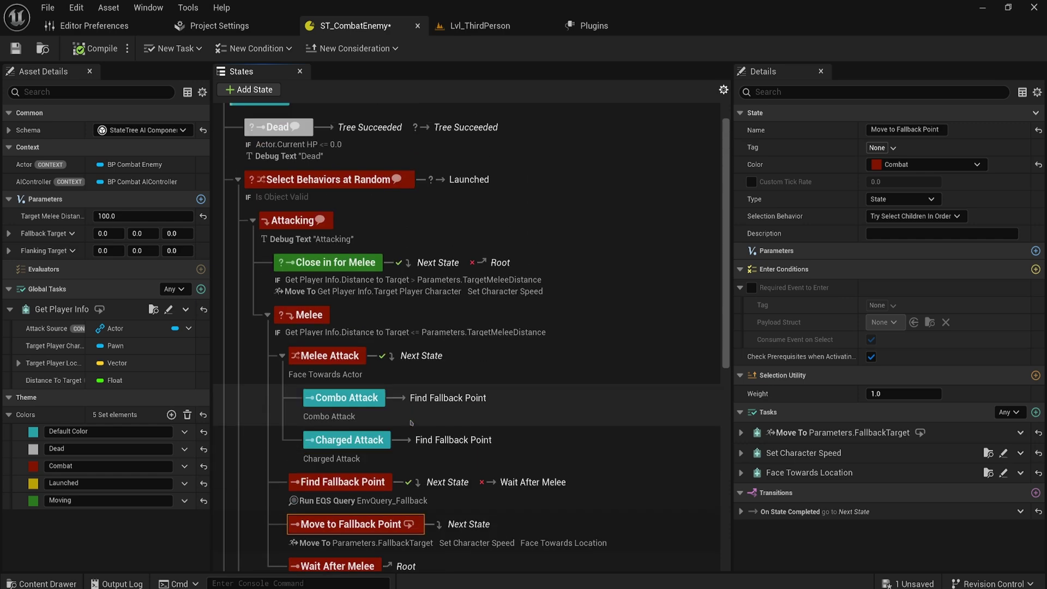
Enable the custom tick rate for the Move to Fallback Point state and set it to 10
{"action": "scroll", "coordinate": [410, 293], "scroll_direction": "down", "scroll_amount": 6}
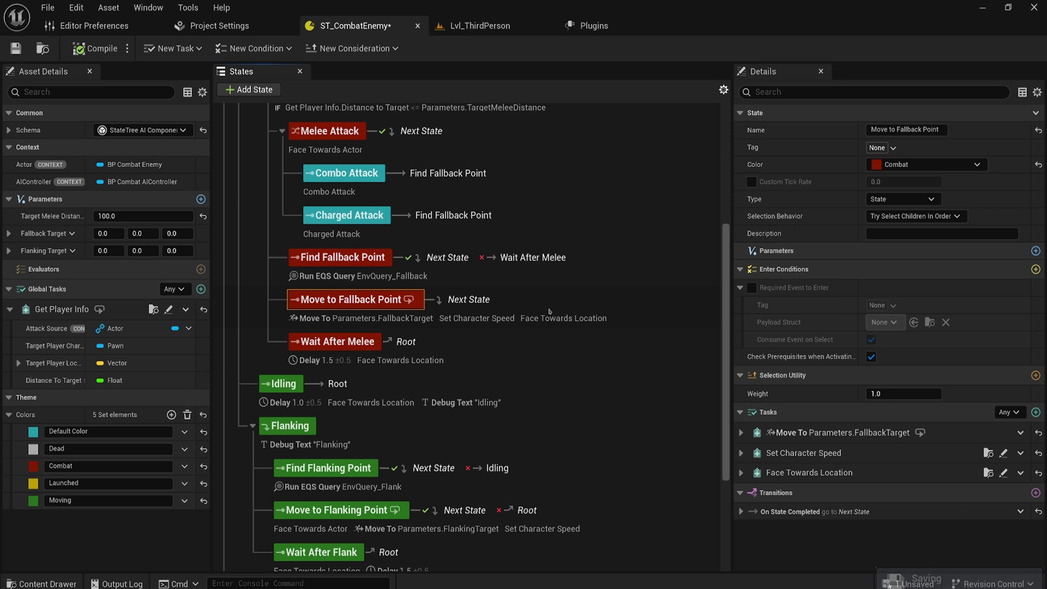
{"action": "left_click", "coordinate": [751, 182]}
{"action": "left_click", "coordinate": [915, 180]}
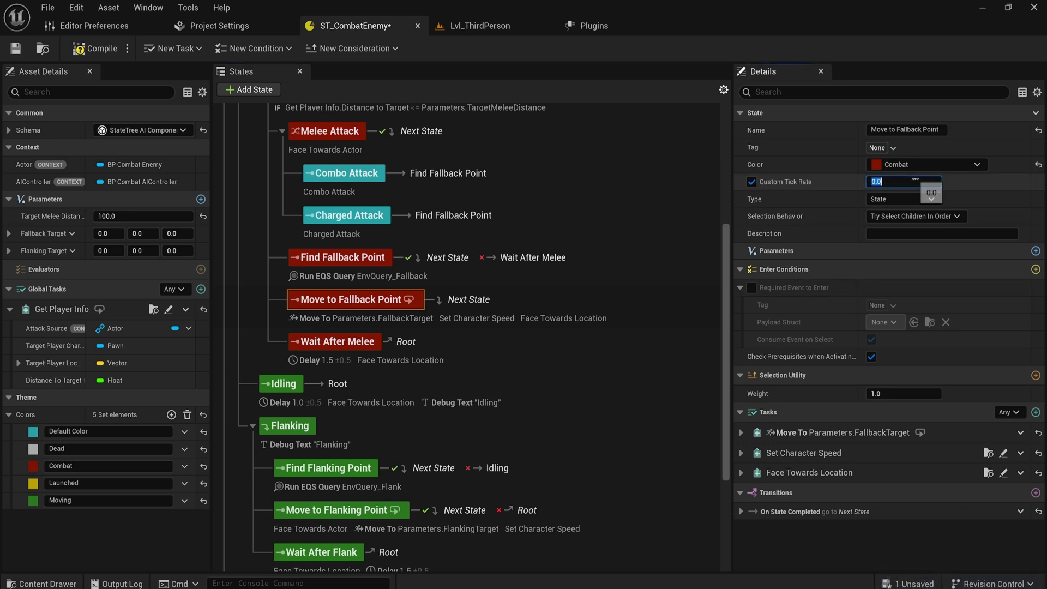
{"action": "type", "text": "10"}
{"action": "key", "text": "Return"}
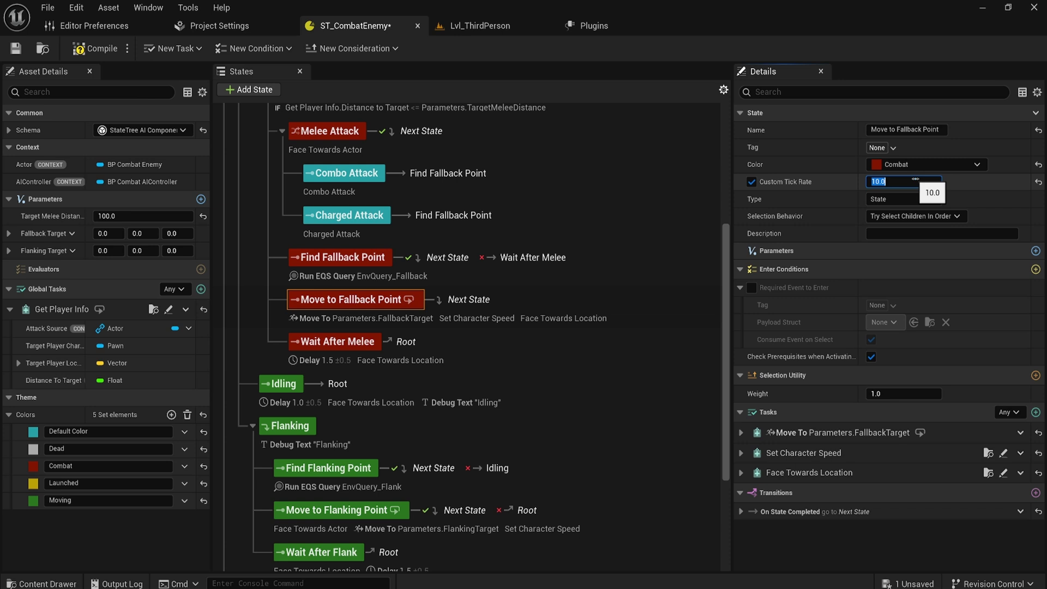
{"action": "left_click", "coordinate": [807, 217]}
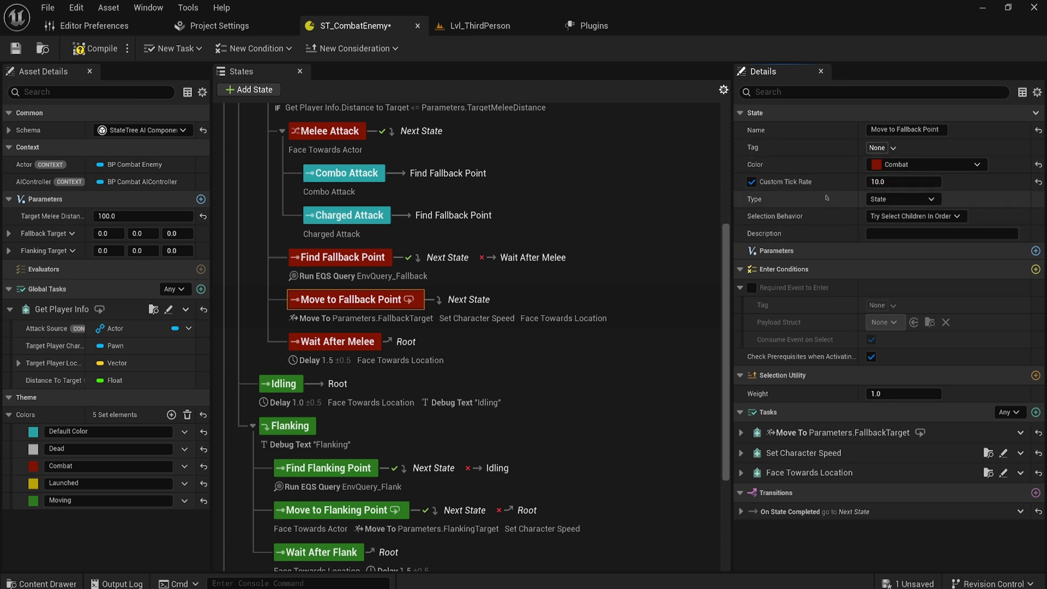
Reset the custom tick rate of Move to Fallback Point to 0 and disable the option
{"action": "left_click", "coordinate": [908, 181]}
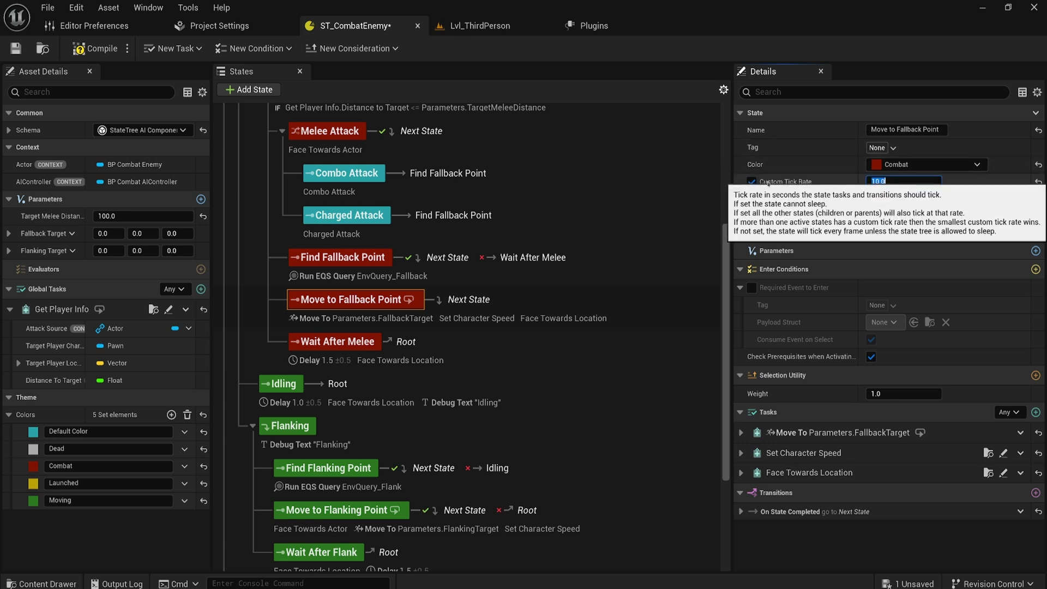
{"action": "type", "text": "0"}
{"action": "key", "text": "Return"}
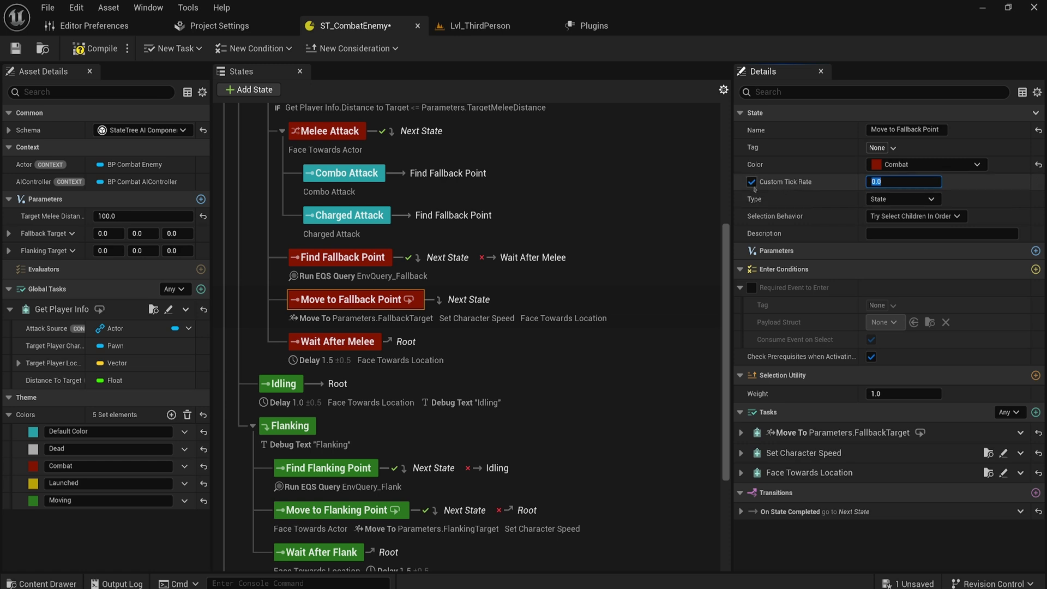
{"action": "left_click", "coordinate": [751, 182]}
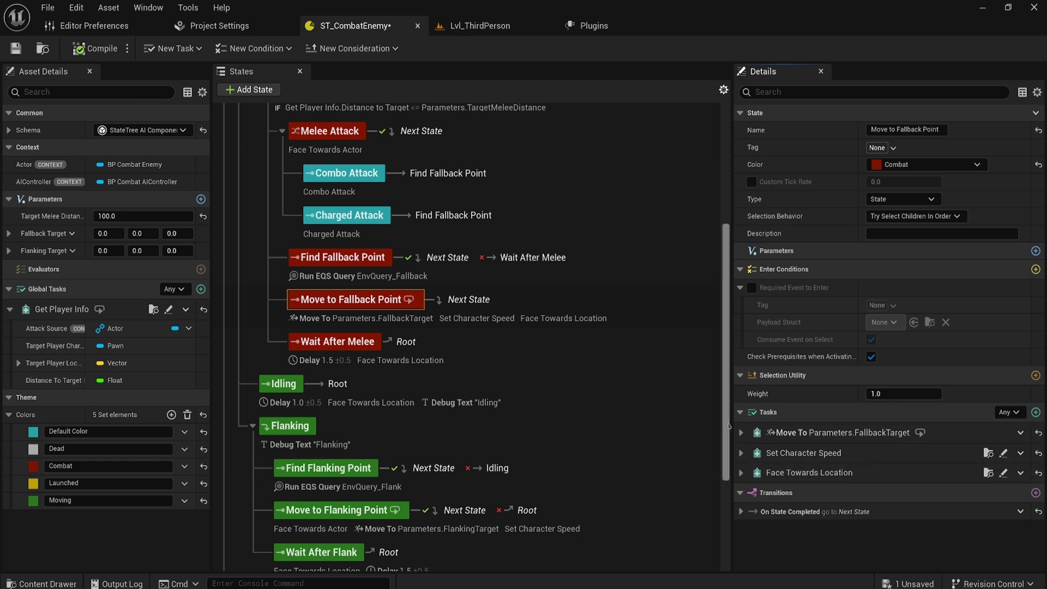
Expand the On State Completed transition of Move to Fallback Point and view the available trigger types
{"action": "left_click", "coordinate": [741, 512]}
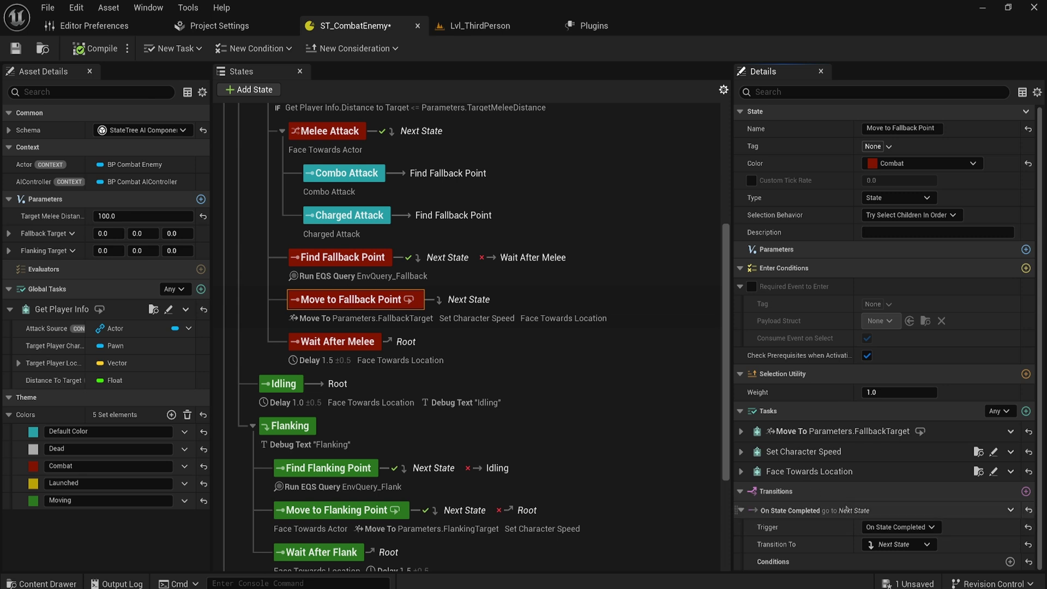
{"action": "left_click", "coordinate": [896, 528]}
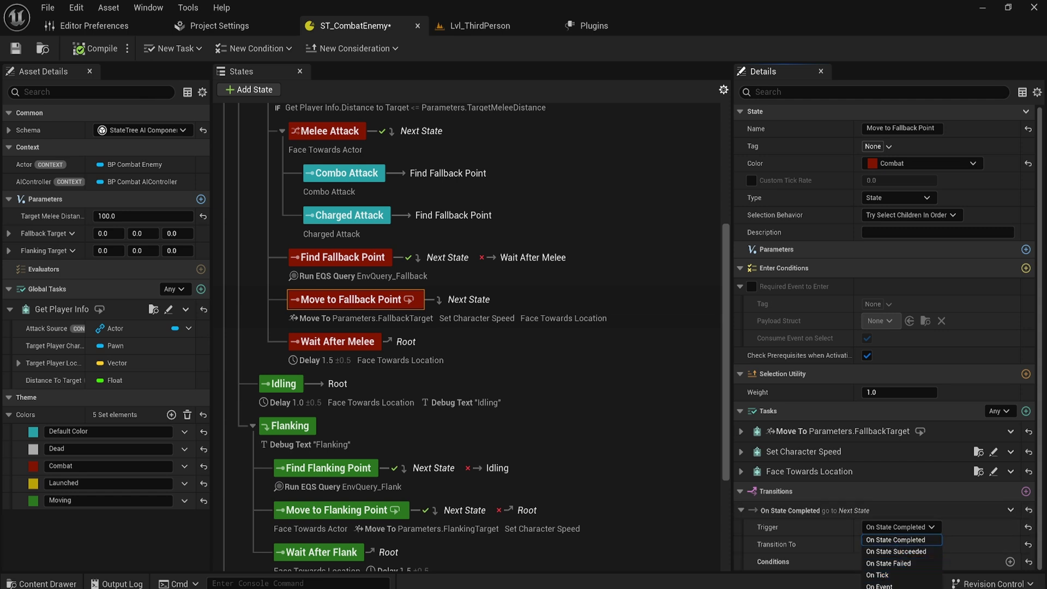
{"action": "left_click", "coordinate": [813, 188]}
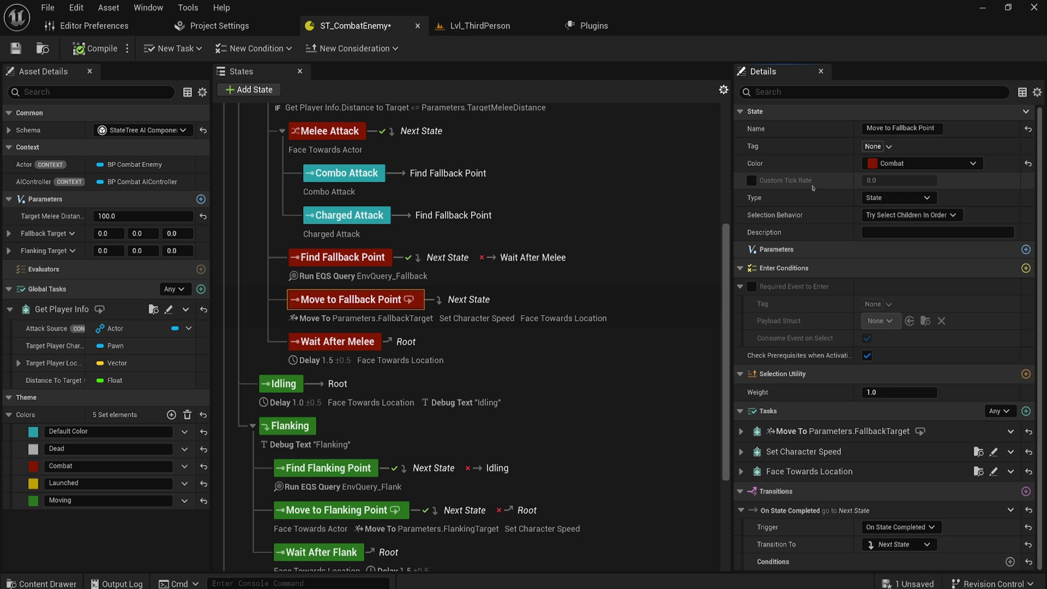
Inspect the Melee Attack state's transition settings for comparison, and return to the Move to Fallback Point state
{"action": "scroll", "coordinate": [329, 250], "scroll_direction": "up", "scroll_amount": 3}
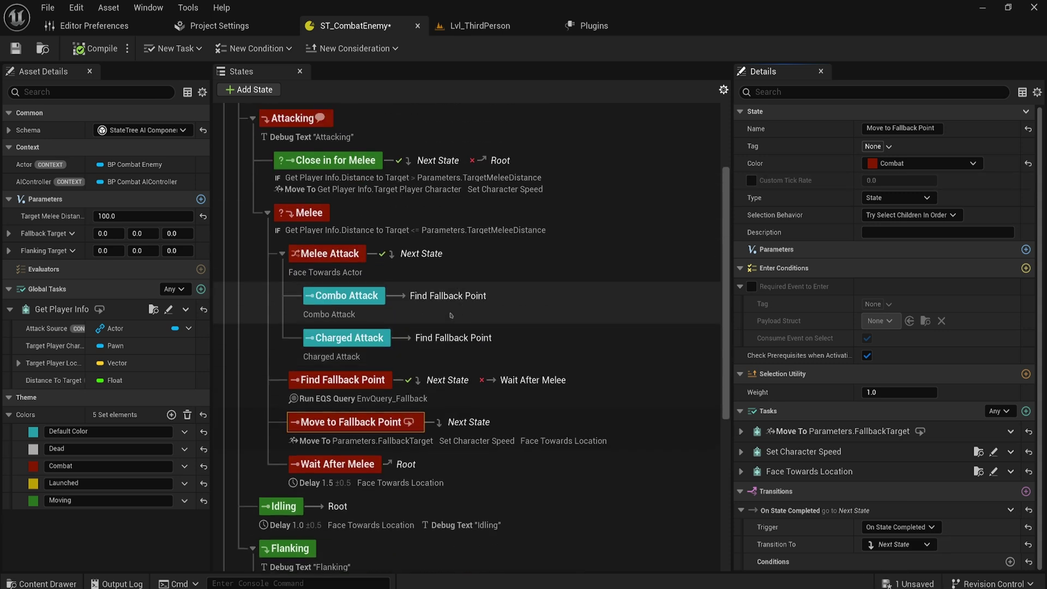
{"action": "left_click", "coordinate": [329, 252]}
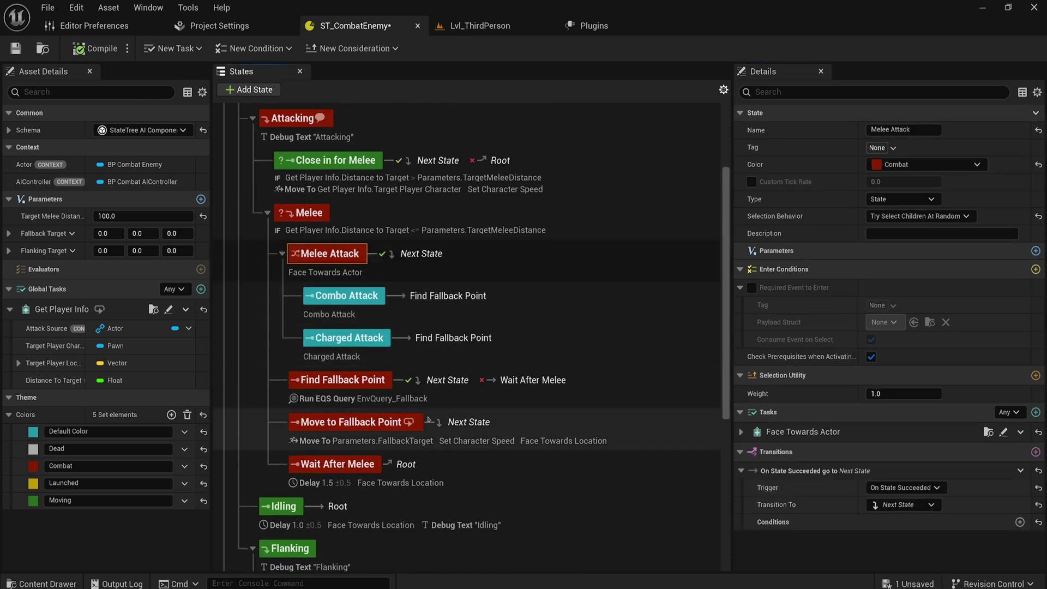
{"action": "left_click", "coordinate": [380, 435]}
{"action": "scroll", "coordinate": [492, 376], "scroll_direction": "down", "scroll_amount": 2}
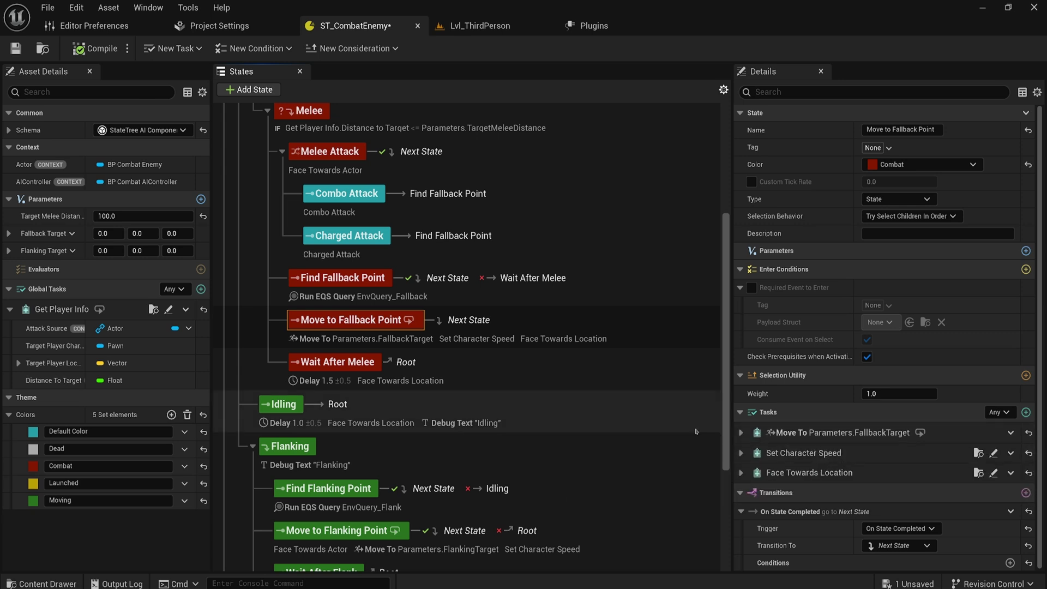
Open the blueprint of the Set Character Speed task and examine its Event EnterState logic
{"action": "left_click", "coordinate": [994, 454]}
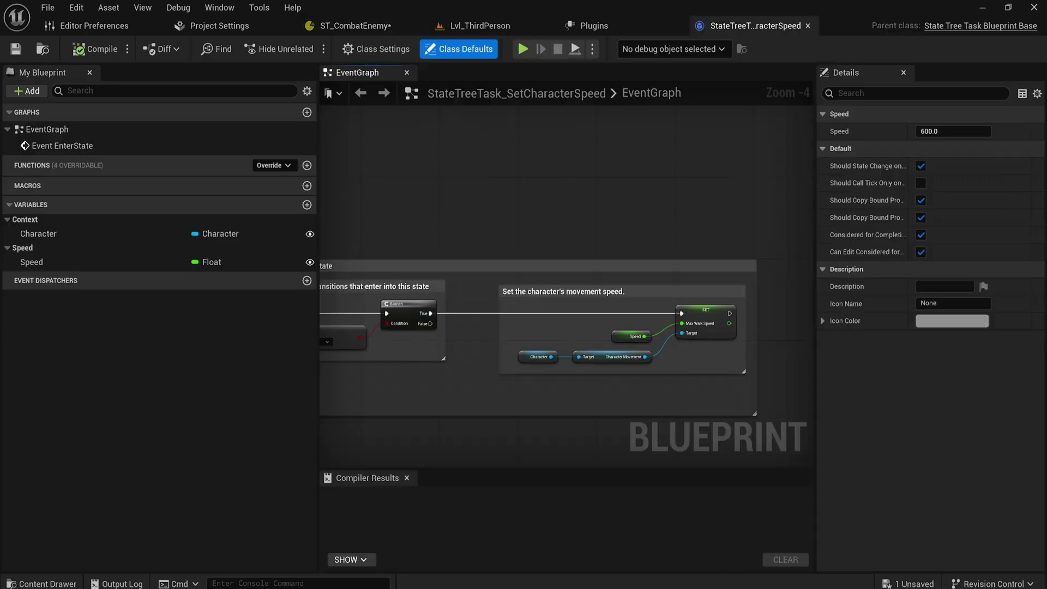
{"action": "mouse_move", "coordinate": [338, 172]}
{"action": "right_mouse_down"}
{"action": "mouse_move", "coordinate": [441, 294]}
{"action": "mouse_move", "coordinate": [520, 249]}
{"action": "right_mouse_up"}
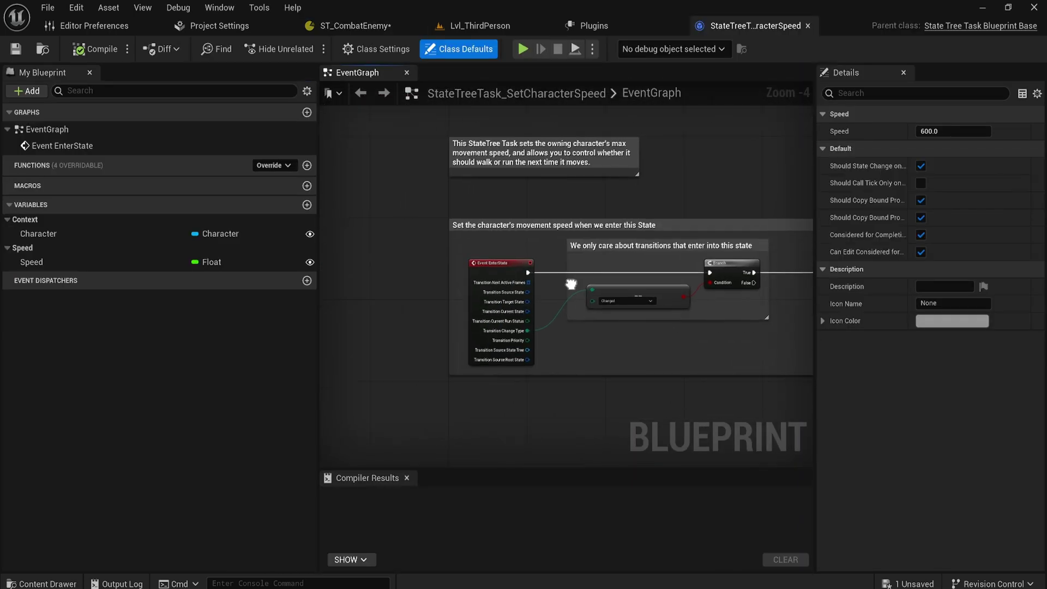
{"action": "scroll", "coordinate": [557, 319], "scroll_direction": "up", "scroll_amount": 1}
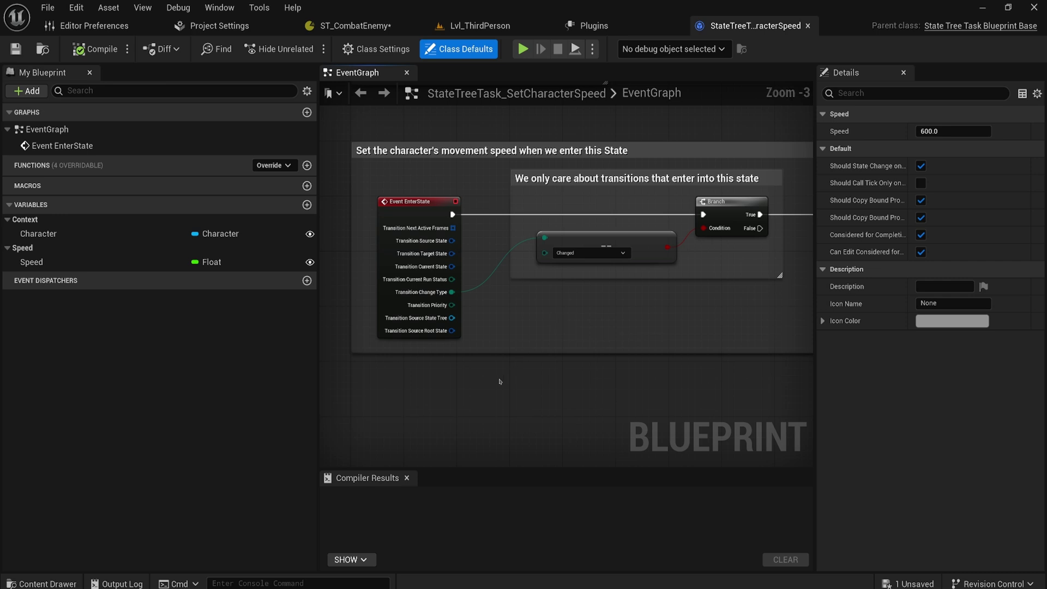
Add a Finish Task node to the event graph and place it below the gap between the Branch and Set Max Walk Speed nodes
{"action": "right_click", "coordinate": [436, 423]}
{"action": "type", "text": "finish"}
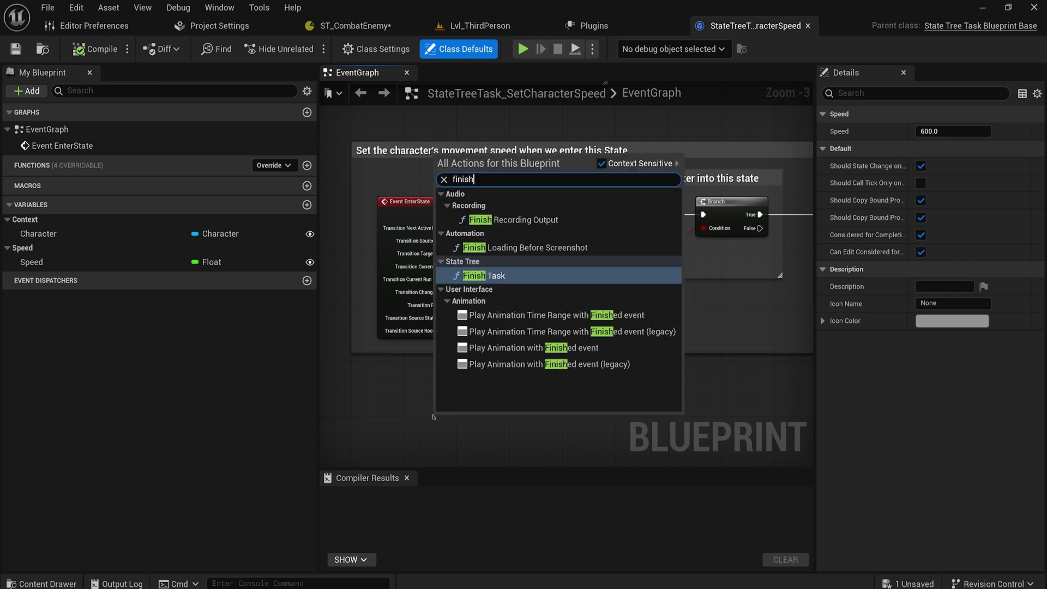
{"action": "key", "text": "Return"}
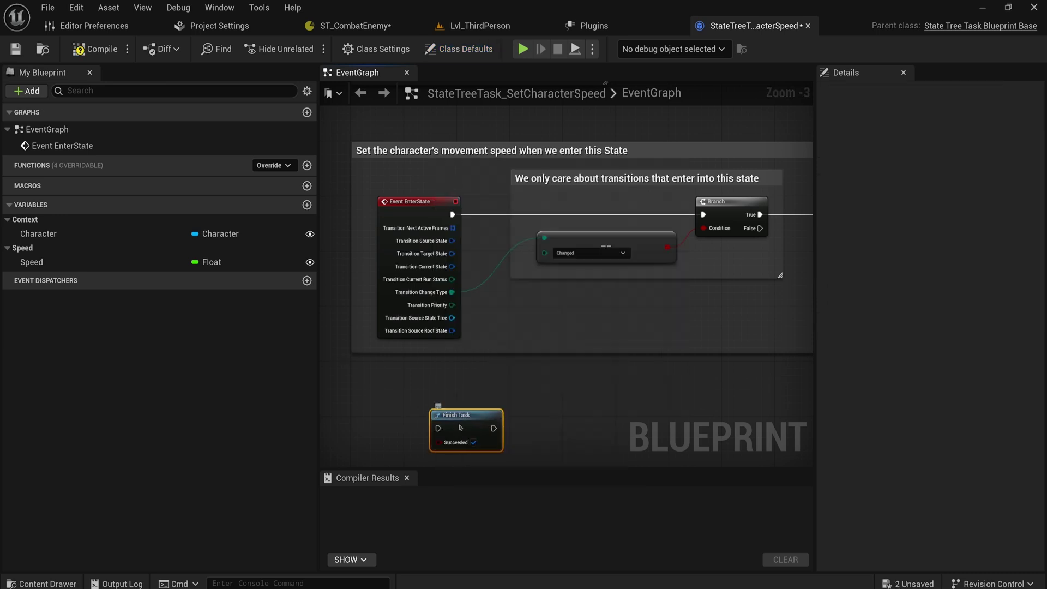
{"action": "left_click_drag", "start_coordinate": [433, 415], "coordinate": [651, 311]}
{"action": "right_click_drag", "start_coordinate": [742, 299], "coordinate": [574, 340]}
{"action": "left_click_drag", "start_coordinate": [574, 340], "coordinate": [690, 361]}
{"action": "right_click_drag", "start_coordinate": [690, 361], "coordinate": [494, 355]}
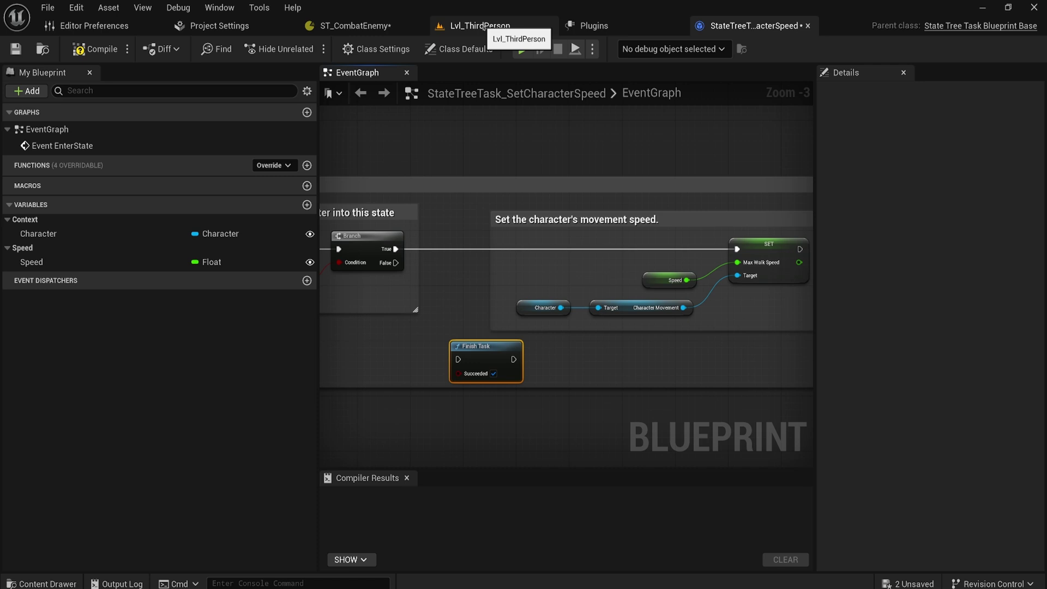
Return to ST_CombatEnemy, switch the task completion rule of Move to Fallback Point to All, and restore it to Any
{"action": "left_click", "coordinate": [355, 25]}
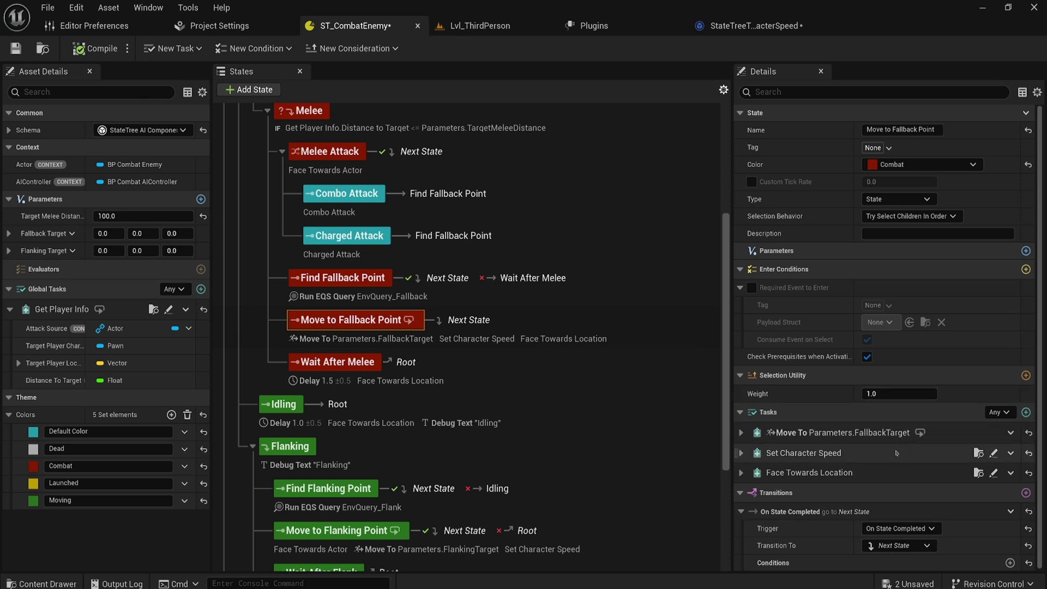
{"action": "left_click", "coordinate": [999, 412]}
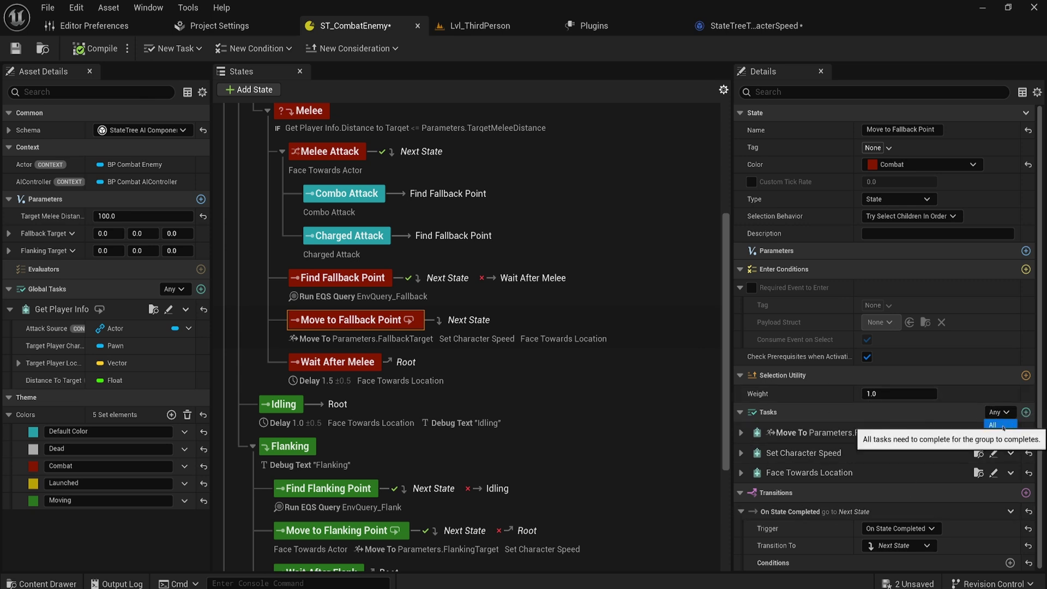
{"action": "left_click", "coordinate": [1001, 425]}
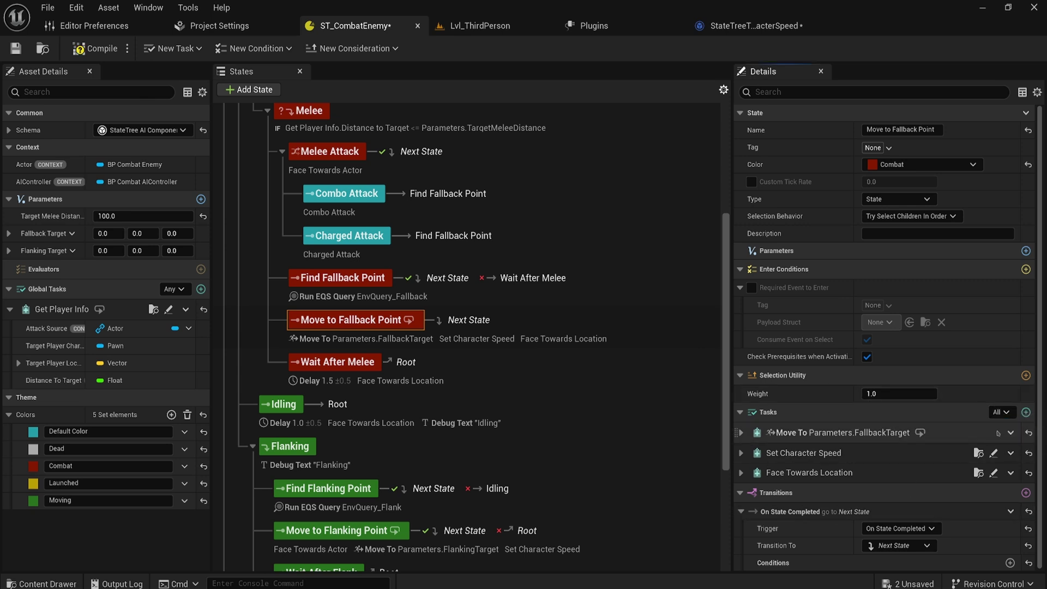
{"action": "left_click", "coordinate": [757, 432]}
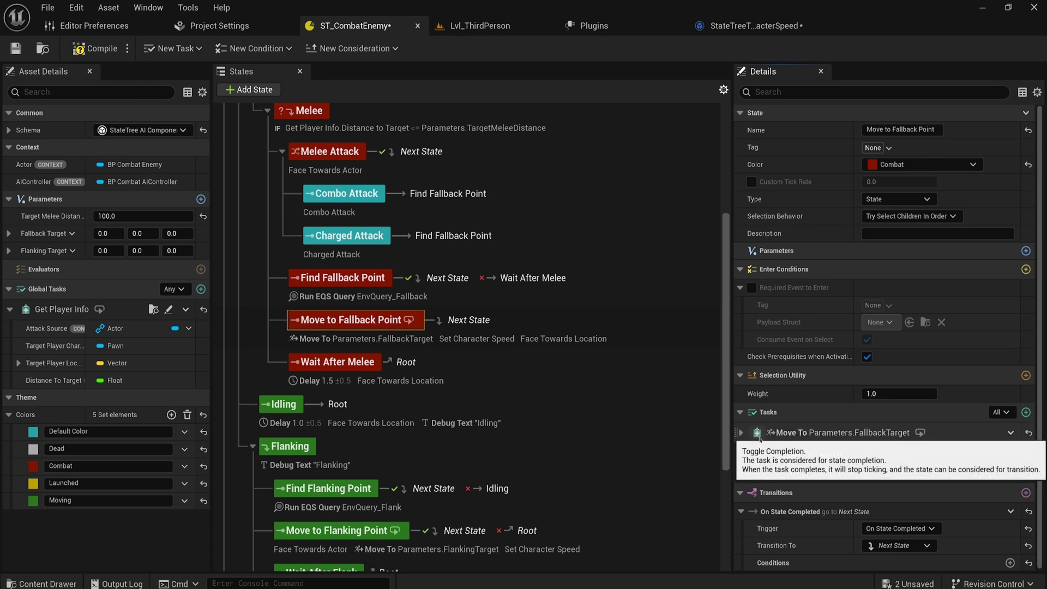
{"action": "left_click", "coordinate": [1001, 412]}
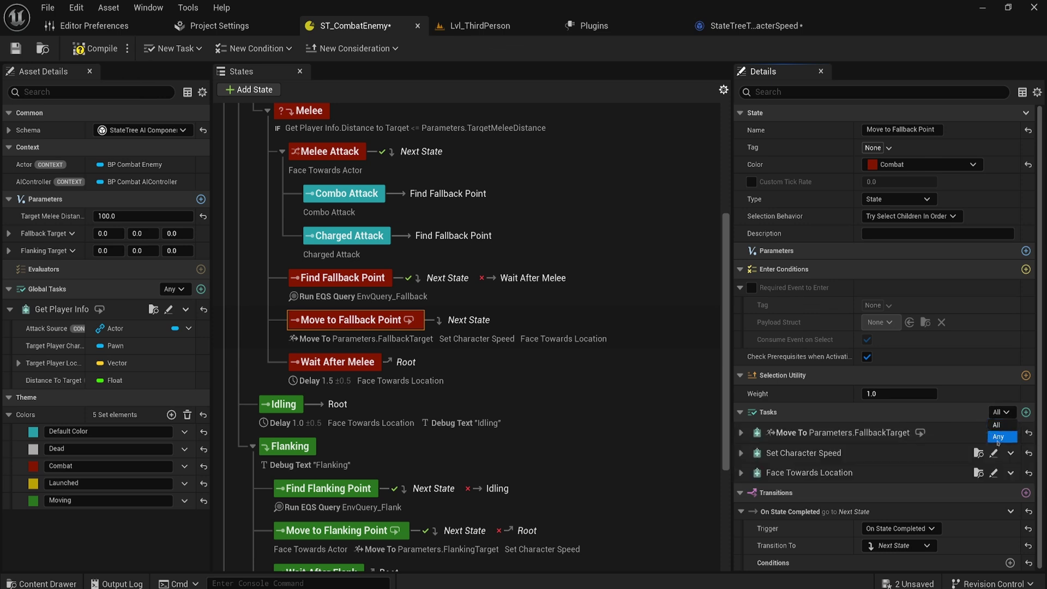
{"action": "left_click", "coordinate": [998, 436]}
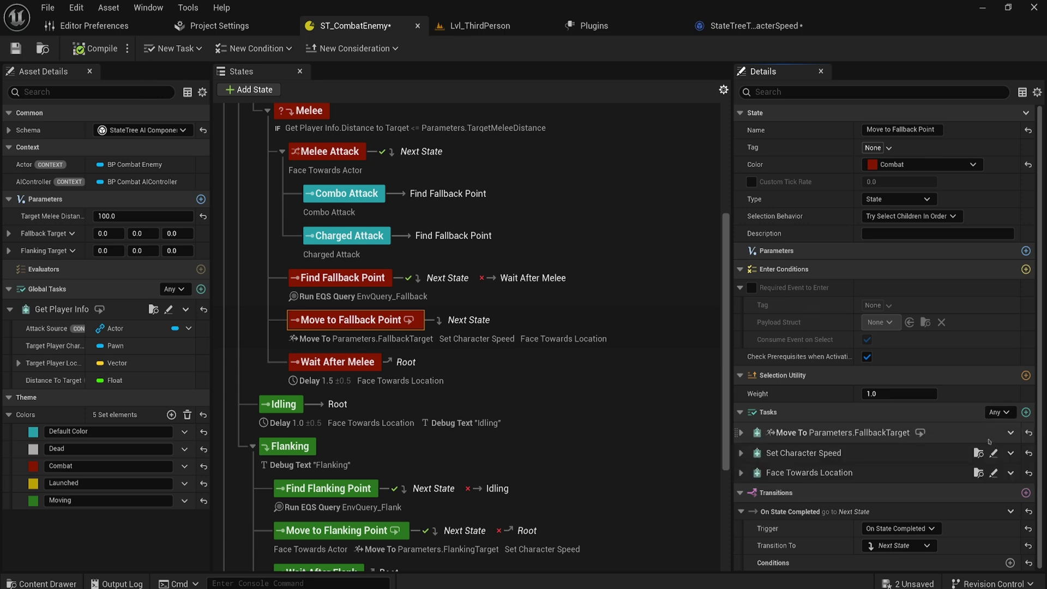
Exclude the Set Character Speed task of Move to Fallback Point from state completion, and include it again
{"action": "left_click", "coordinate": [757, 454]}
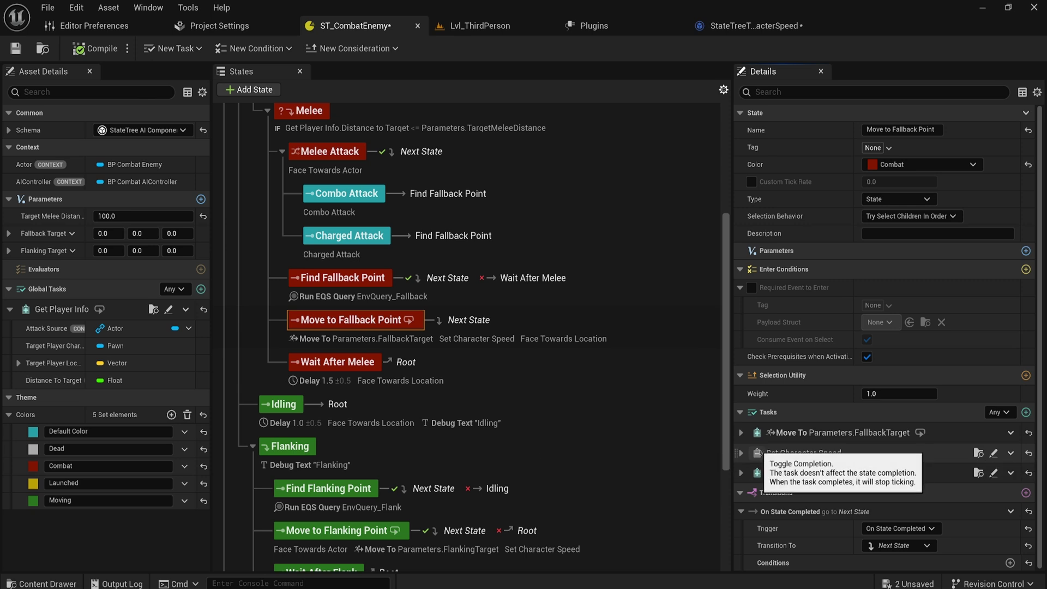
{"action": "left_click", "coordinate": [757, 452]}
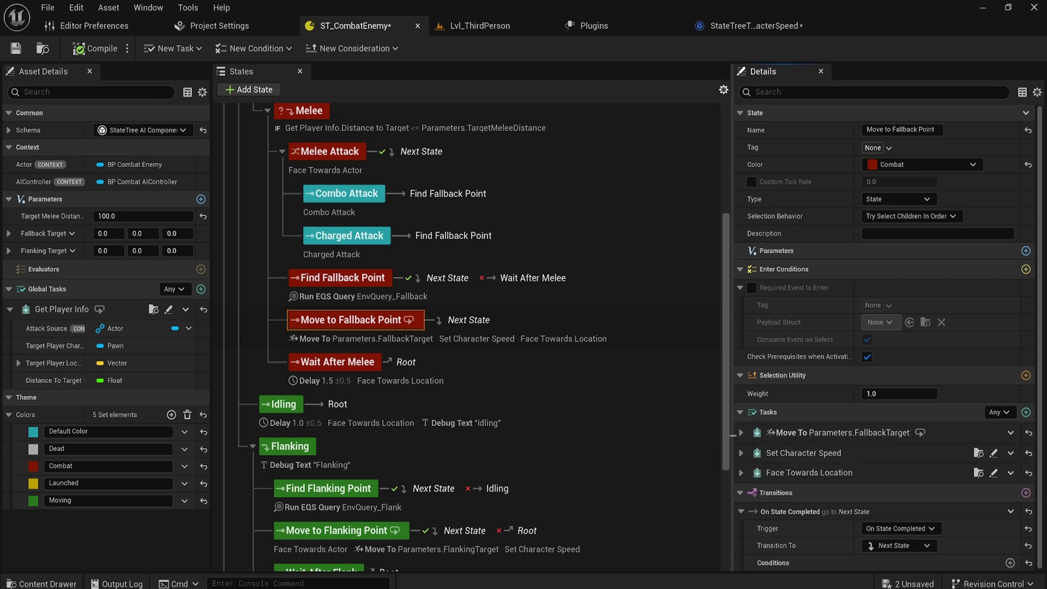
{"action": "left_click_drag", "start_coordinate": [732, 446], "coordinate": [708, 446]}
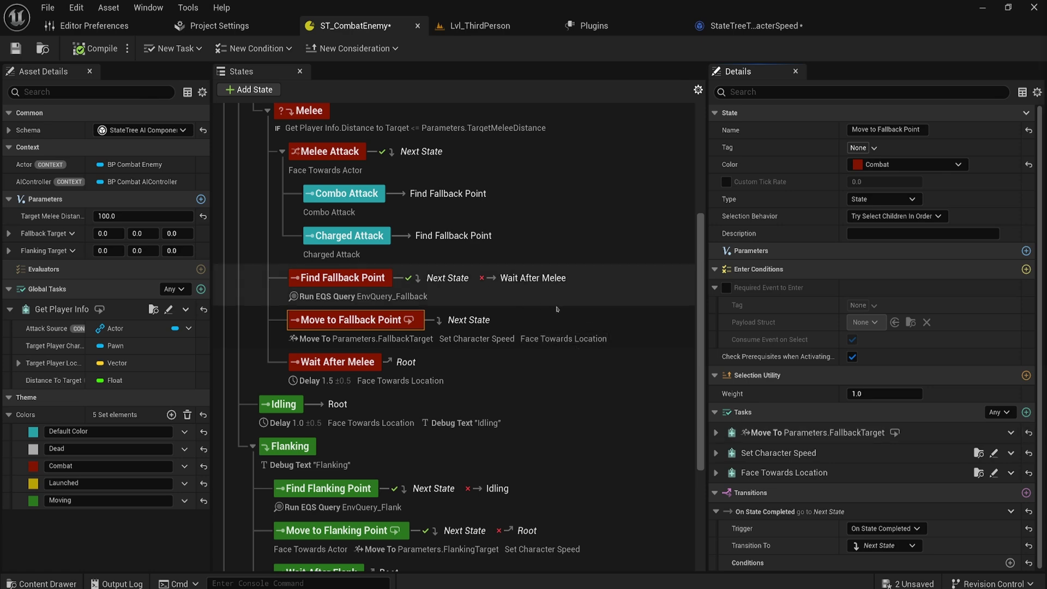
{"action": "scroll", "coordinate": [627, 324], "scroll_direction": "down", "scroll_amount": 1}
Create a blueprint class named TestTask in the AI folder with StateTreeTaskBlueprintBase as its parent, and open it
{"action": "key", "text": "ctrl+space"}
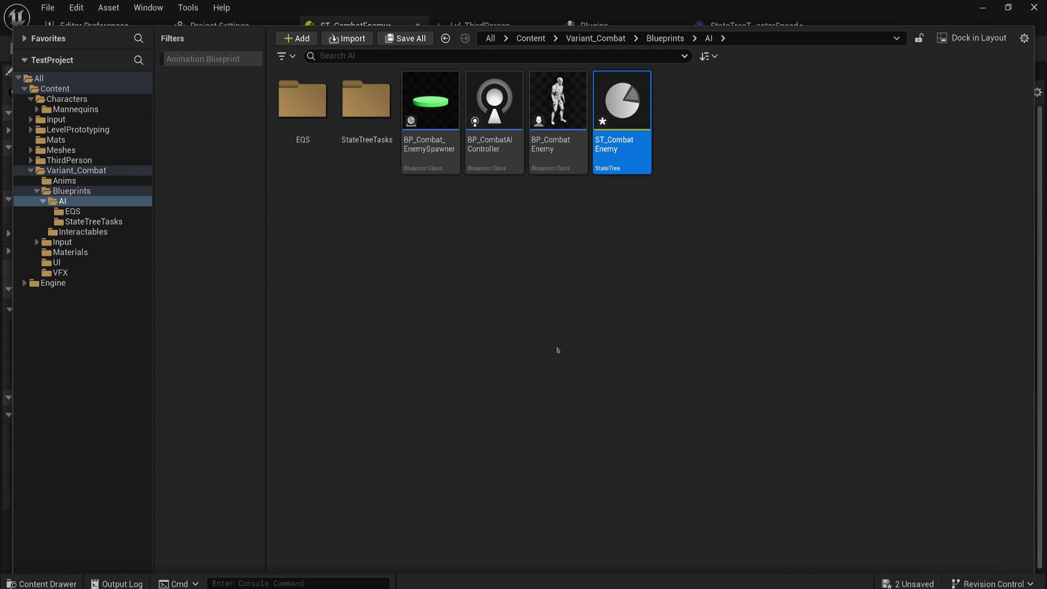
{"action": "right_click", "coordinate": [611, 350]}
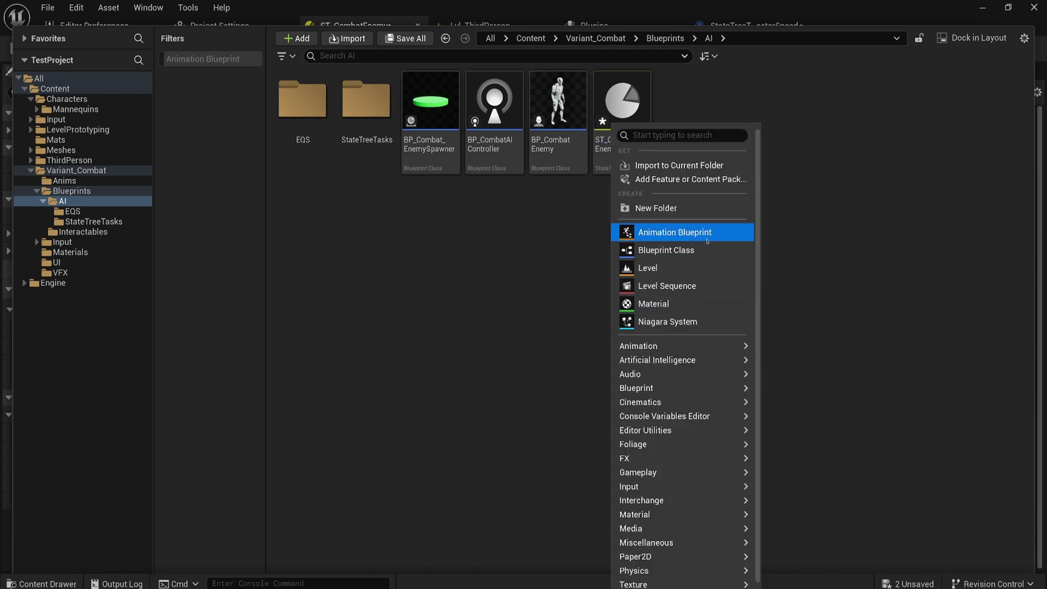
{"action": "left_click", "coordinate": [707, 251]}
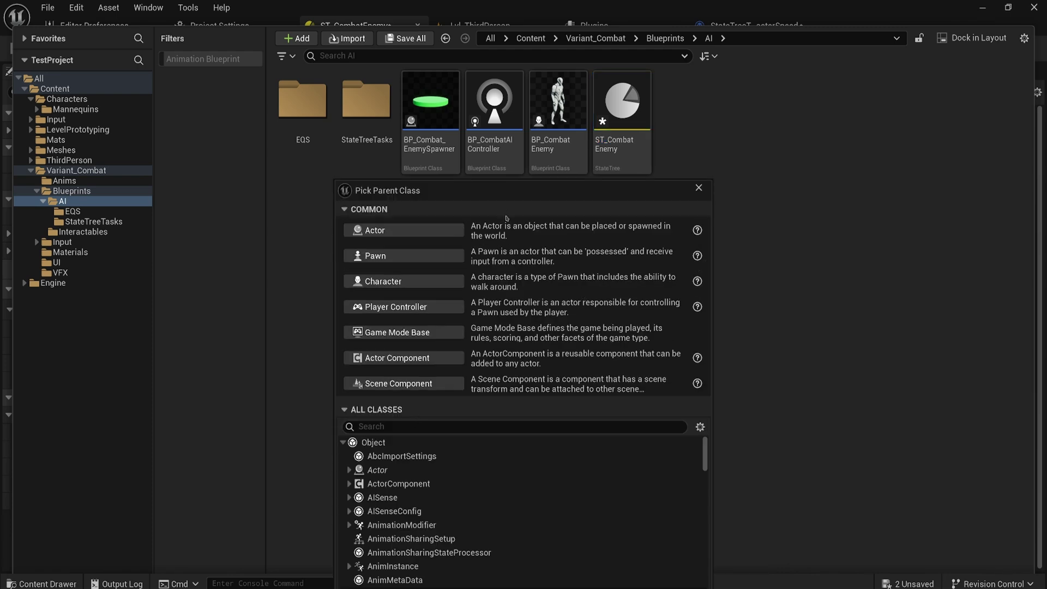
{"action": "left_click", "coordinate": [421, 326]}
{"action": "type", "text": "st"}
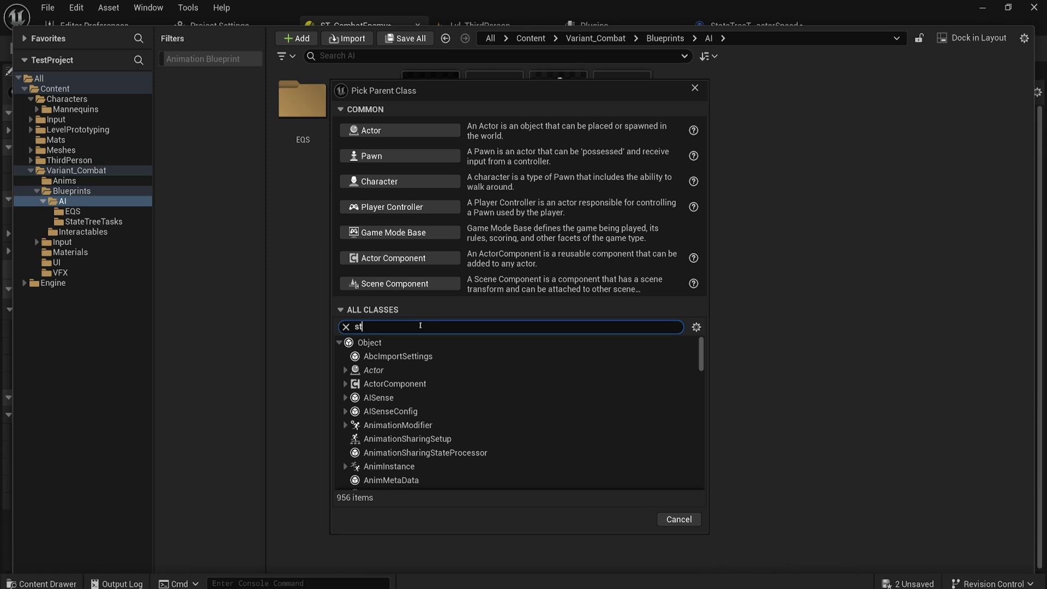
{"action": "type", "text": "atetreetas"}
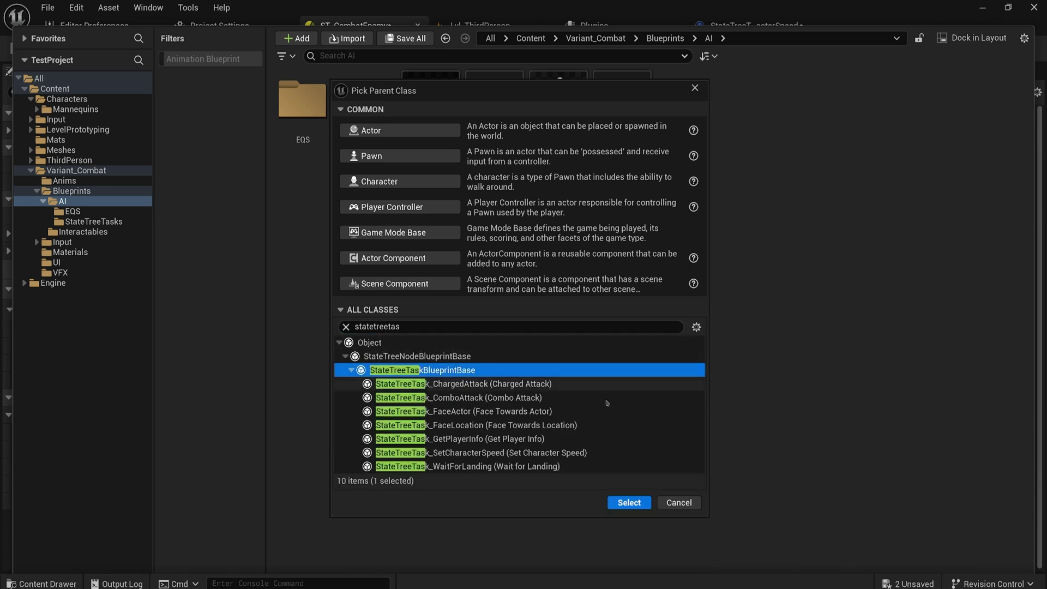
{"action": "left_click", "coordinate": [629, 502]}
{"action": "type", "text": "Test"}
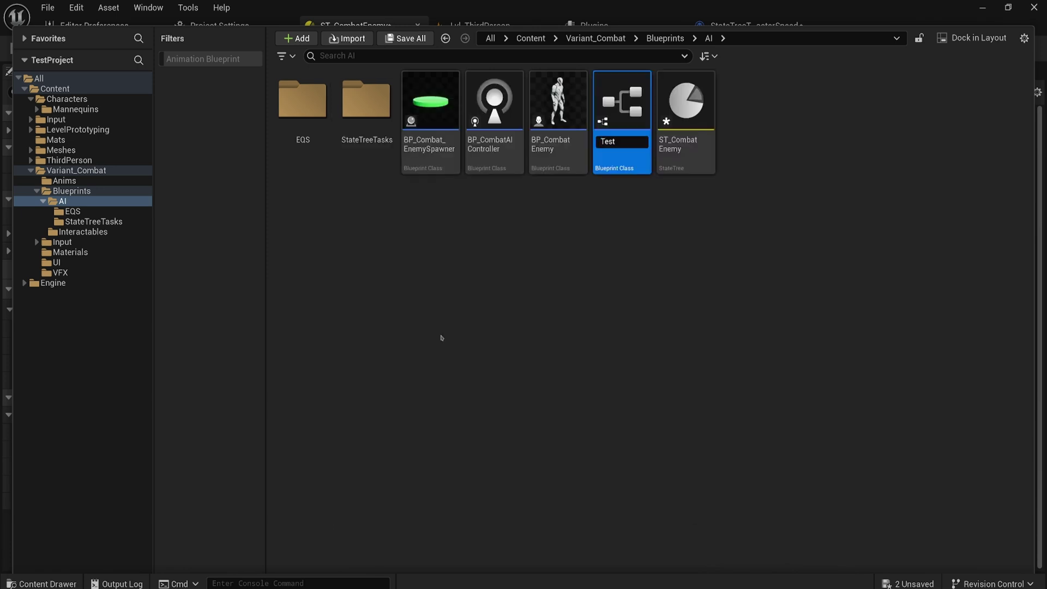
{"action": "type", "text": "Task"}
{"action": "key", "text": "Return"}
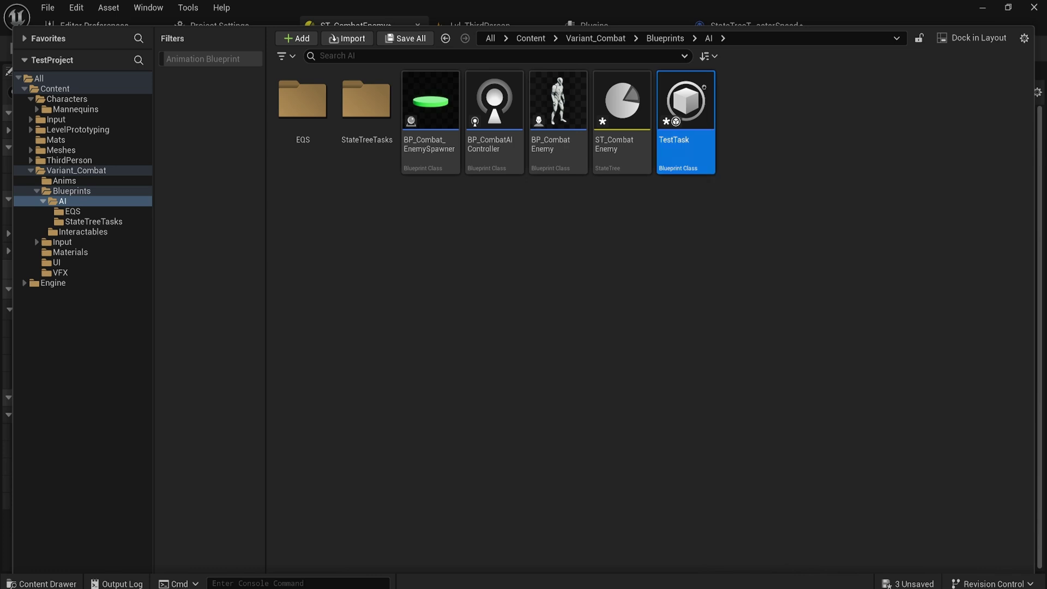
{"action": "key", "text": "Return"}
Add two variables of type State Tree Delegate Dispatcher to the TestTask blueprint
{"action": "left_click", "coordinate": [307, 188]}
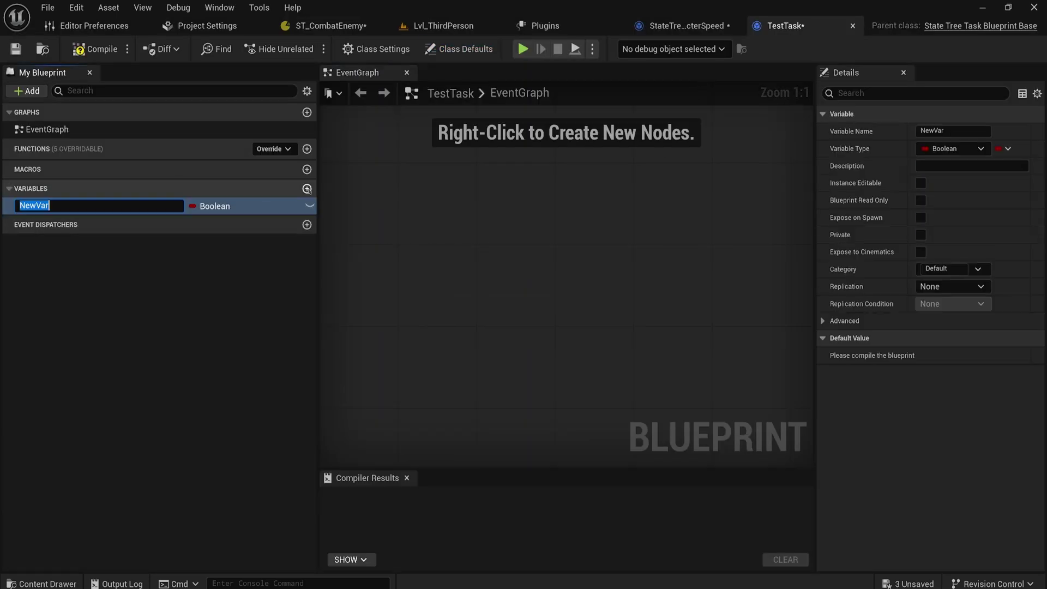
{"action": "left_click", "coordinate": [222, 206]}
{"action": "type", "text": "delegate"}
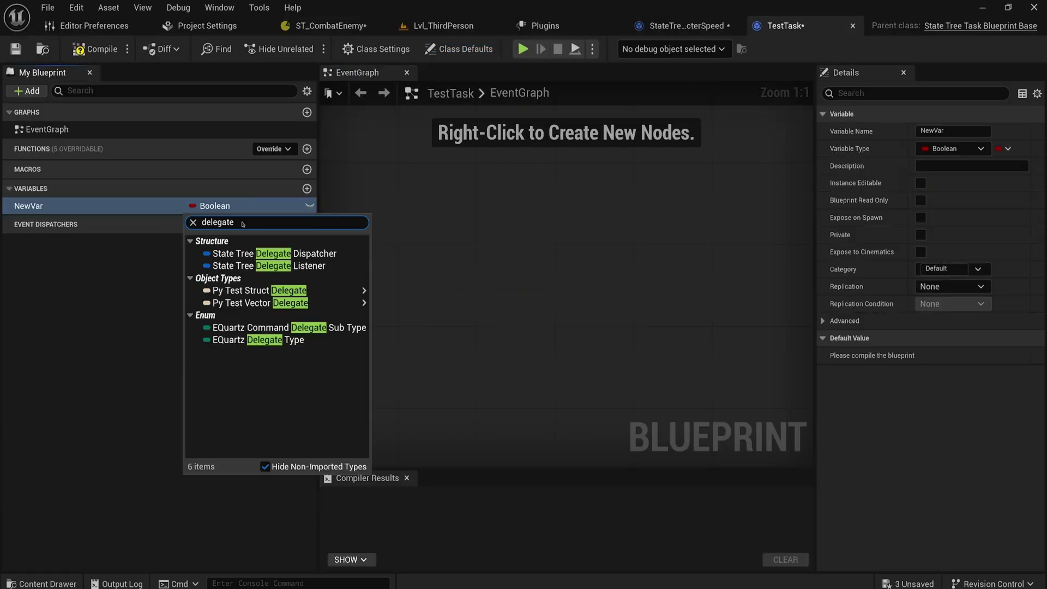
{"action": "left_click", "coordinate": [323, 259]}
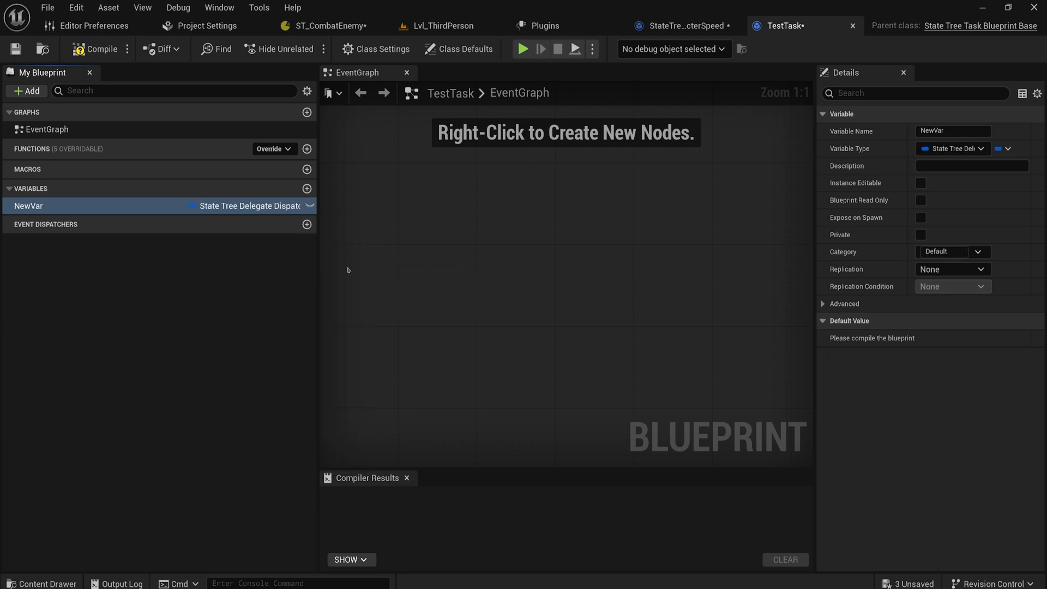
{"action": "left_click", "coordinate": [306, 188]}
{"action": "left_click", "coordinate": [156, 280]}
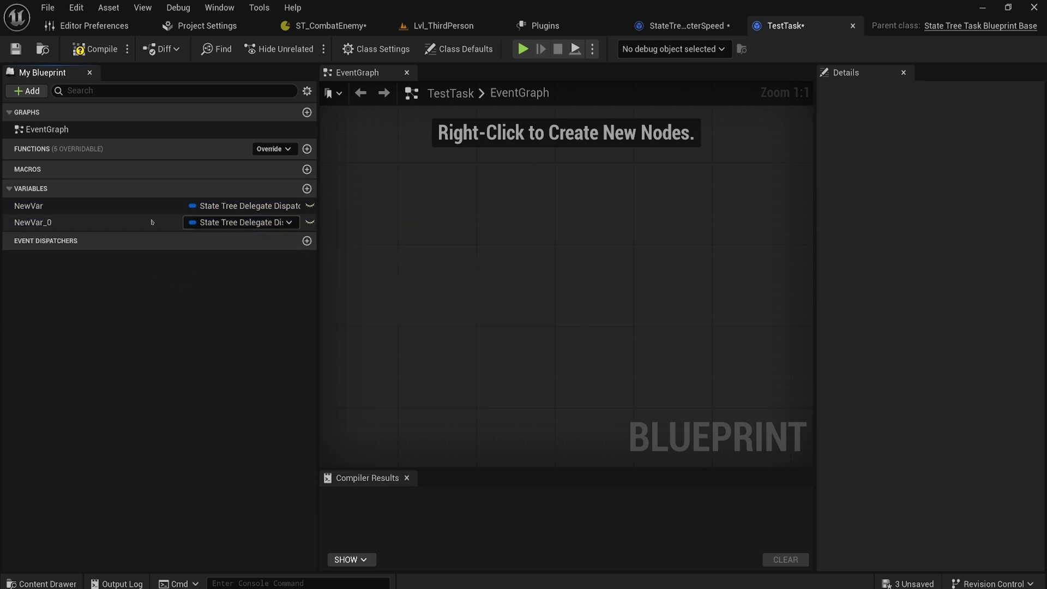
Rename the first variable Dispatcher and the second one Listner
{"action": "double_click", "coordinate": [71, 206]}
{"action": "type", "text": "Dispat"}
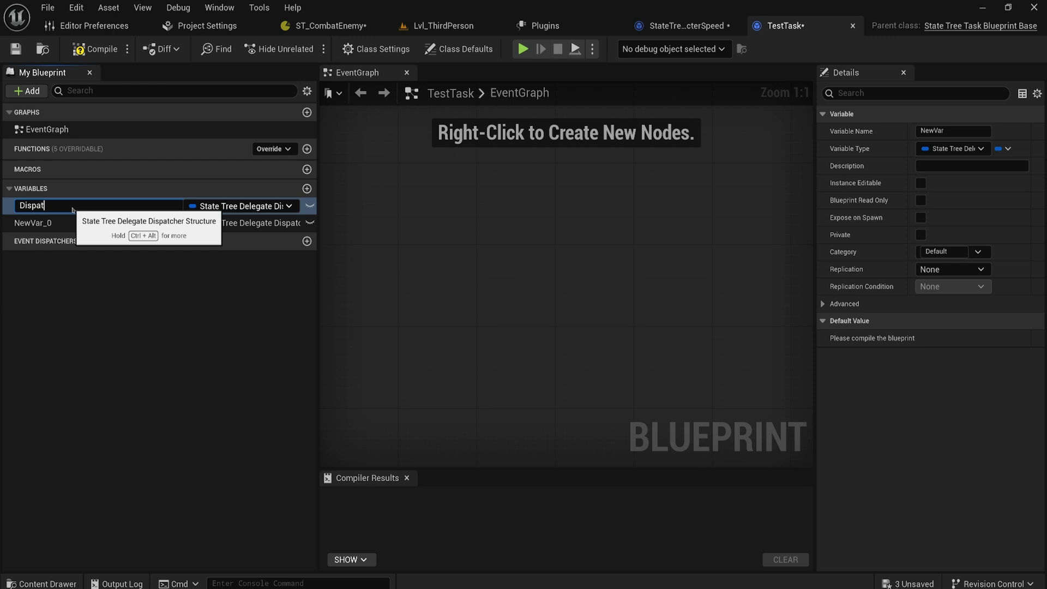
{"action": "type", "text": "cher"}
{"action": "key", "text": "Tab"}
{"action": "key", "text": "Tab"}
{"action": "key", "text": "Tab"}
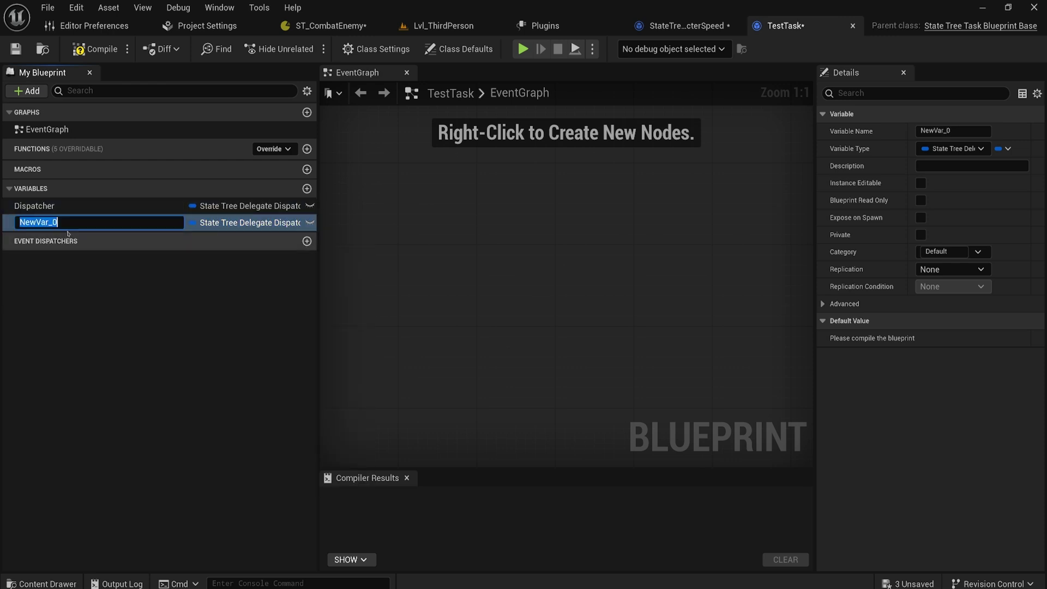
{"action": "type", "text": "Listner"}
{"action": "key", "text": "Return"}
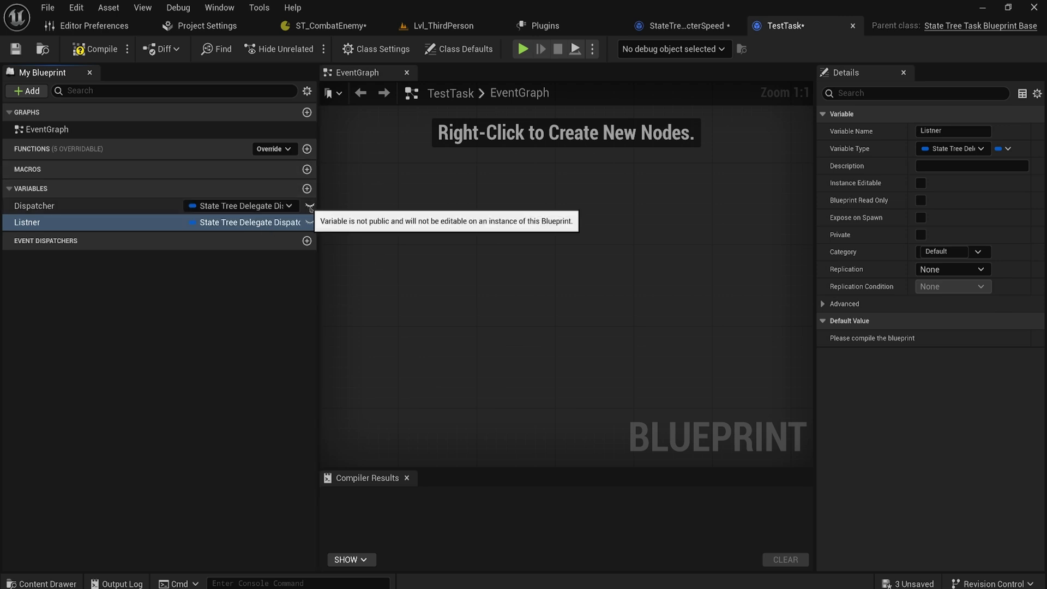
Assign both the Listner and Dispatcher variables to the Input category
{"action": "left_click", "coordinate": [933, 250]}
{"action": "type", "text": "Input"}
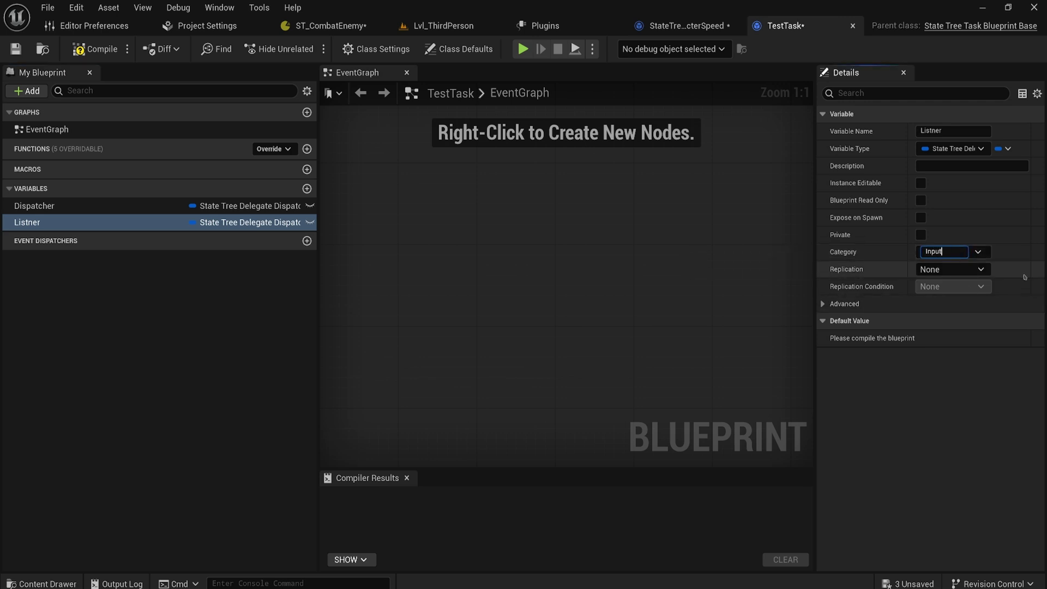
{"action": "key", "text": "Return"}
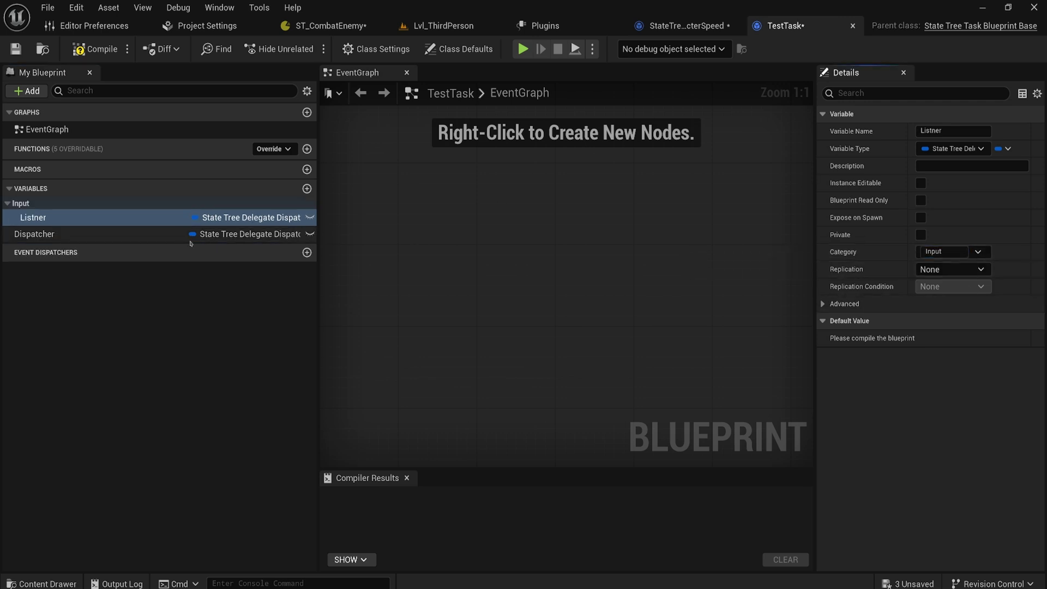
{"action": "left_click", "coordinate": [236, 234]}
{"action": "left_click", "coordinate": [946, 251]}
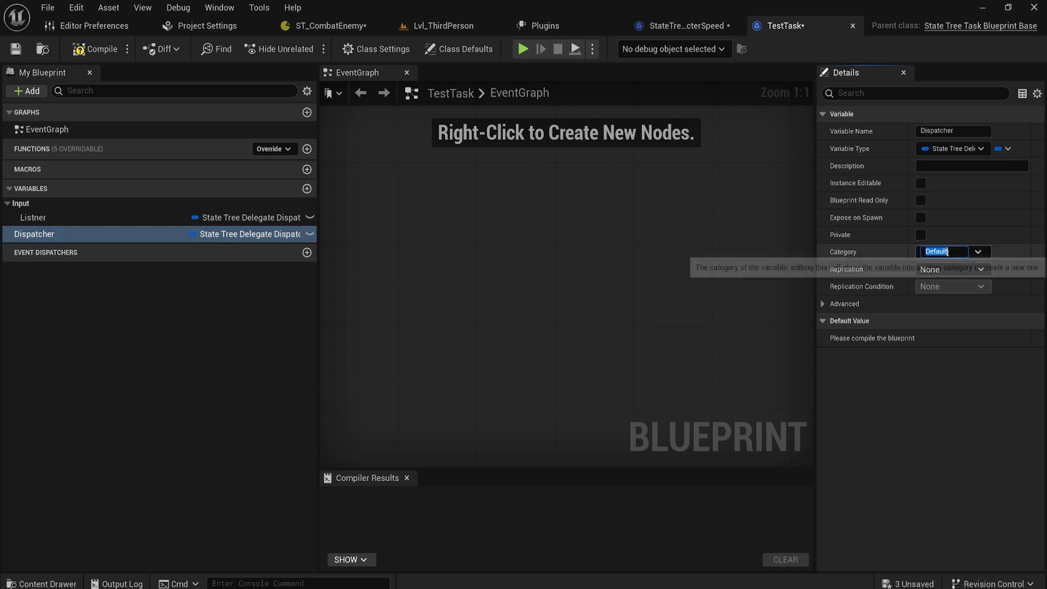
{"action": "type", "text": "Input"}
{"action": "key", "text": "Return"}
Change the Listner variable's type to State Tree Delegate Listener and compile the blueprint
{"action": "left_click", "coordinate": [248, 234]}
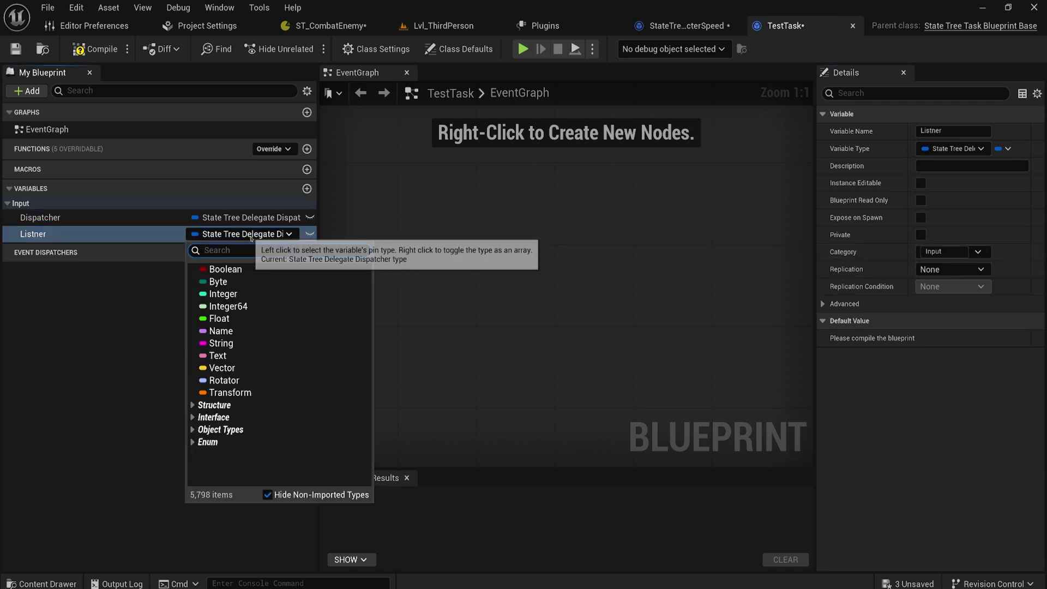
{"action": "type", "text": "delegate"}
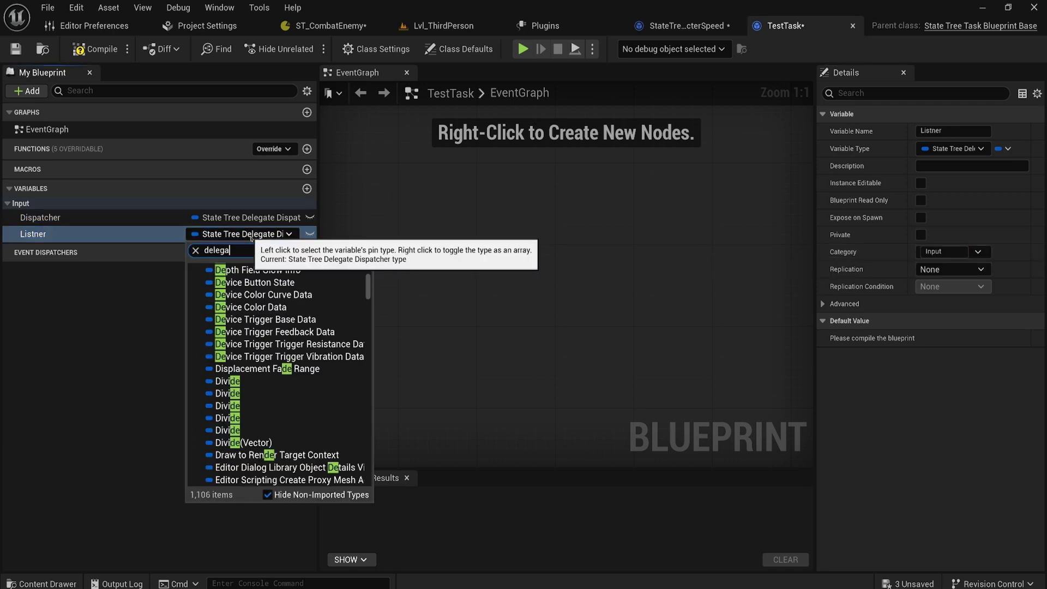
{"action": "left_click", "coordinate": [284, 294]}
Place a Dispatcher getter in the event graph, connect it to a new Broadcast Delegate node, and move that node slightly above the getter
{"action": "left_click_drag", "start_coordinate": [256, 218], "coordinate": [542, 309]}
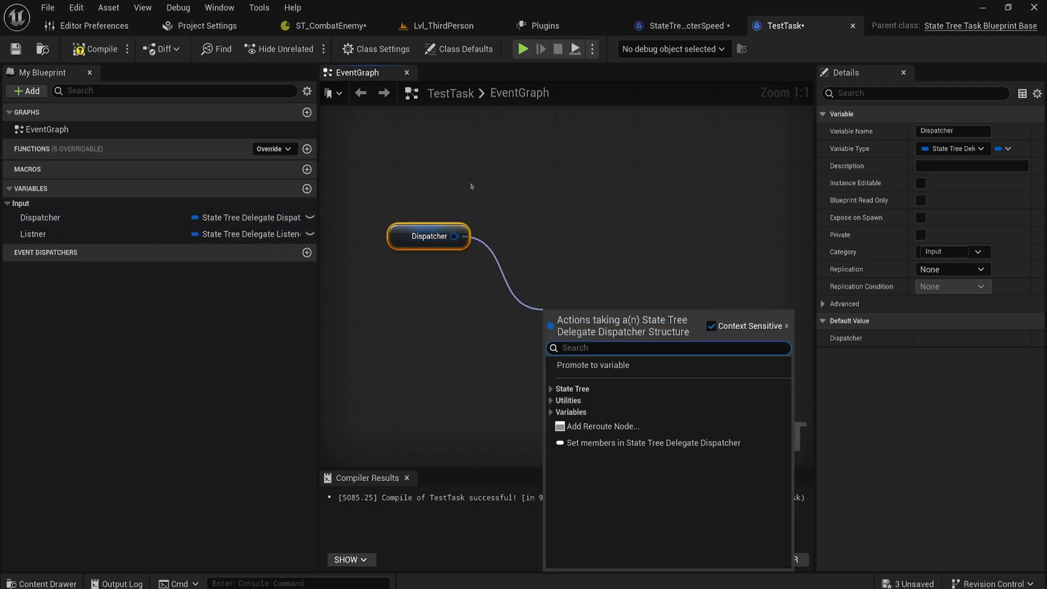
{"action": "type", "text": "ca"}
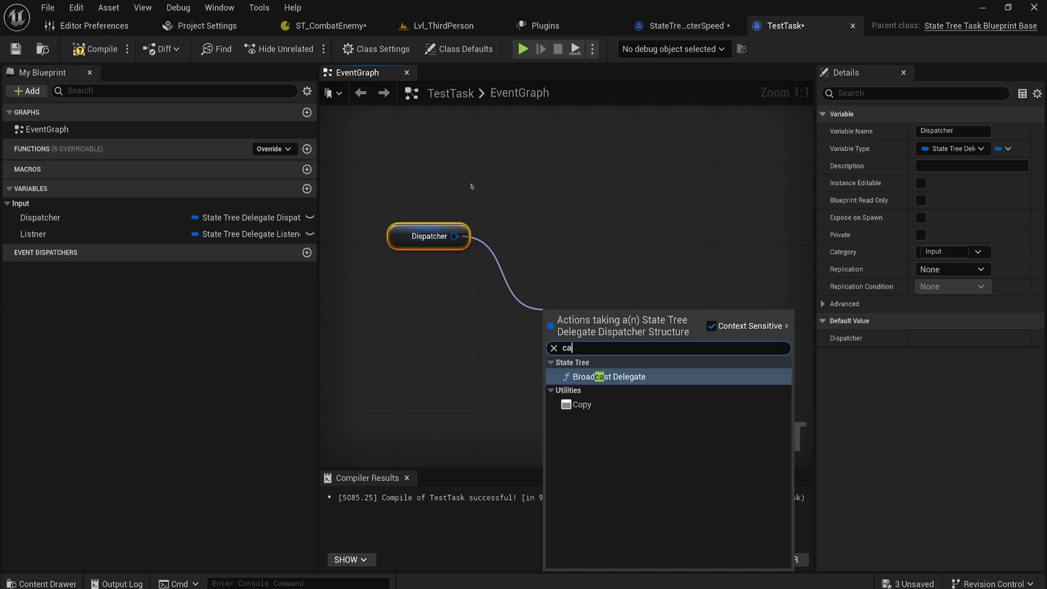
{"action": "key", "text": "BackSpace"}
{"action": "key", "text": "BackSpace"}
{"action": "type", "text": "broad"}
{"action": "key", "text": "Return"}
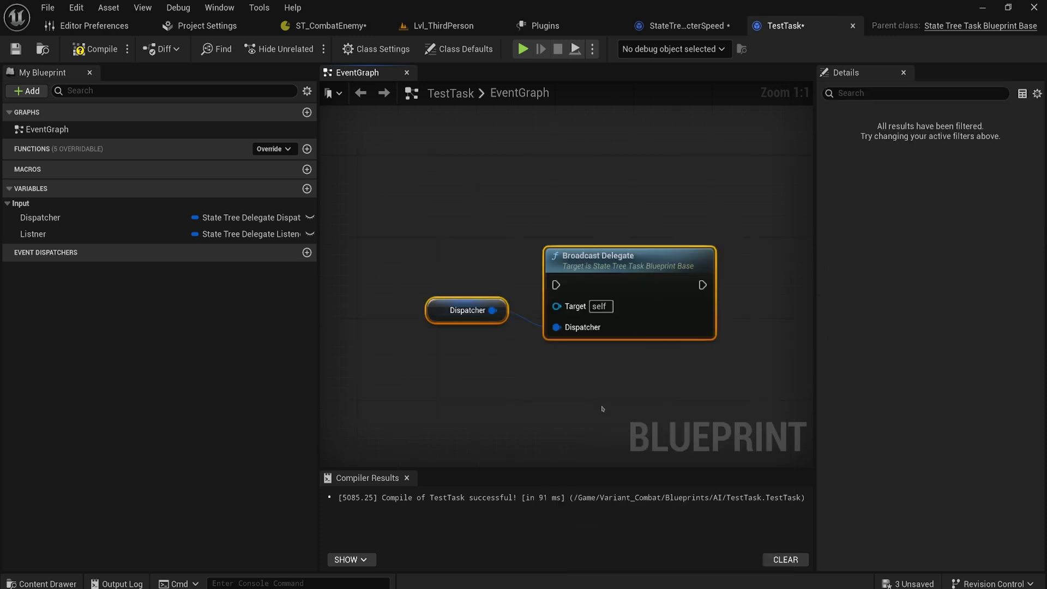
{"action": "left_click_drag", "start_coordinate": [602, 409], "coordinate": [482, 287]}
{"action": "left_click_drag", "start_coordinate": [627, 273], "coordinate": [617, 231]}
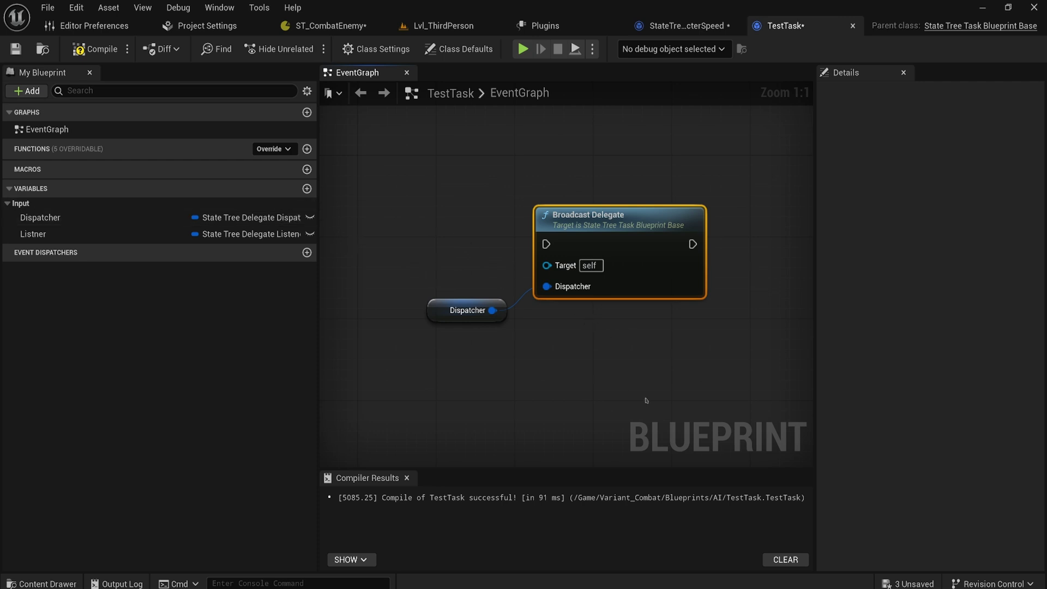
{"action": "left_click_drag", "start_coordinate": [646, 400], "coordinate": [424, 224]}
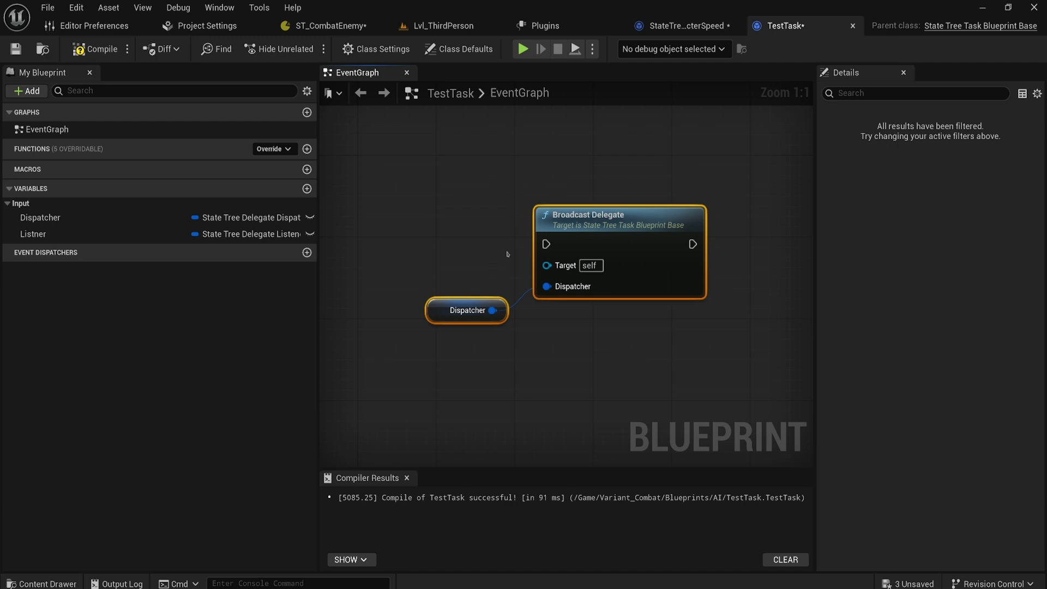
{"action": "left_click", "coordinate": [330, 26]}
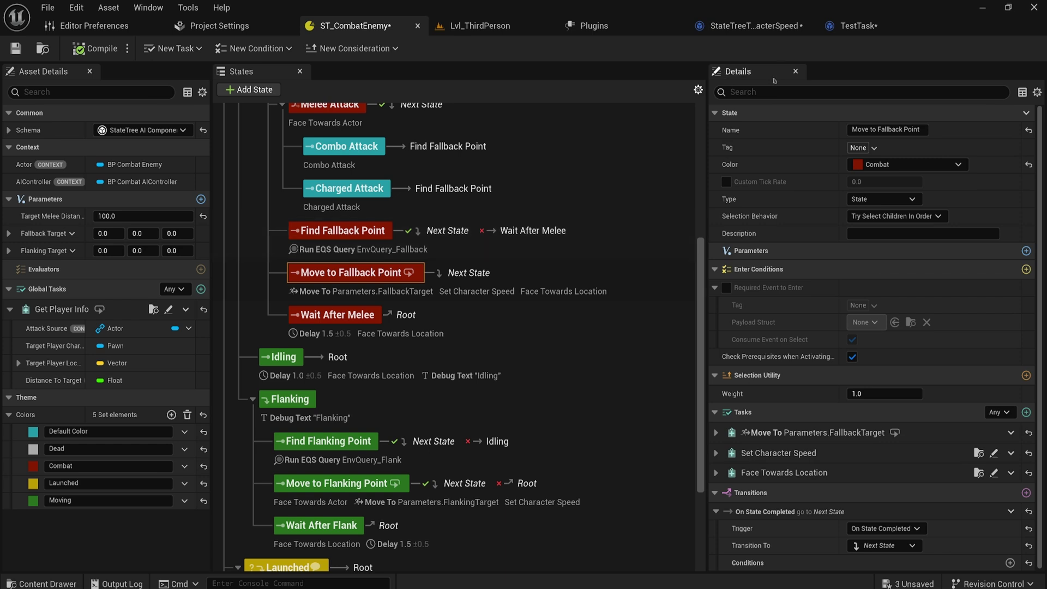
{"action": "left_click", "coordinate": [857, 26]}
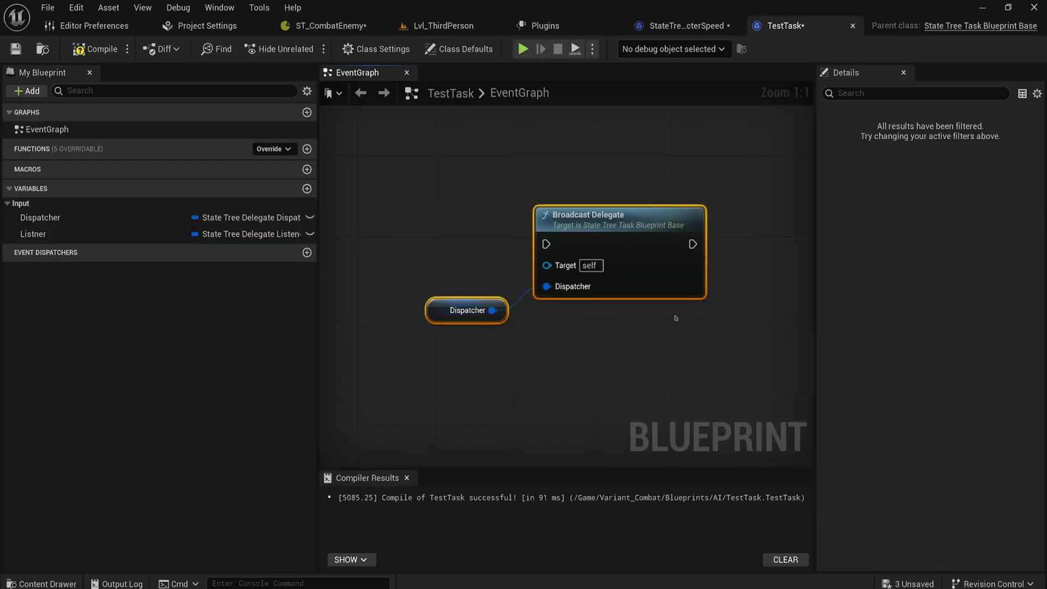
Place a Listner getter in the event graph below the Dispatcher getter
{"action": "left_click_drag", "start_coordinate": [32, 234], "coordinate": [407, 381]}
{"action": "right_click_drag", "start_coordinate": [393, 254], "coordinate": [443, 132]}
{"action": "left_click_drag", "start_coordinate": [443, 132], "coordinate": [577, 219]}
{"action": "right_click_drag", "start_coordinate": [426, 169], "coordinate": [564, 265]}
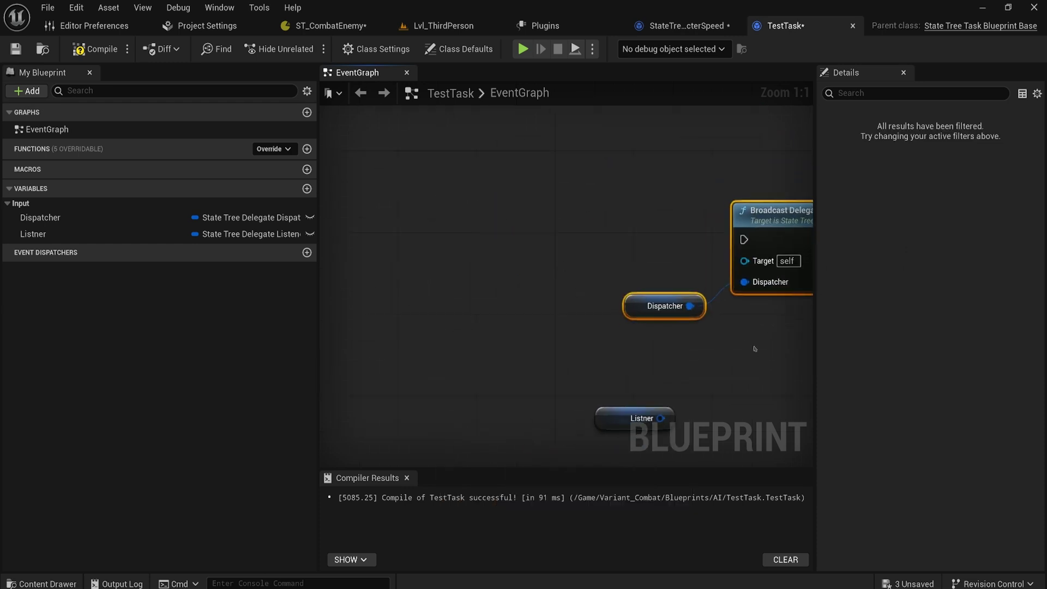
{"action": "left_click_drag", "start_coordinate": [792, 236], "coordinate": [467, 327]}
{"action": "right_click_drag", "start_coordinate": [468, 327], "coordinate": [492, 366]}
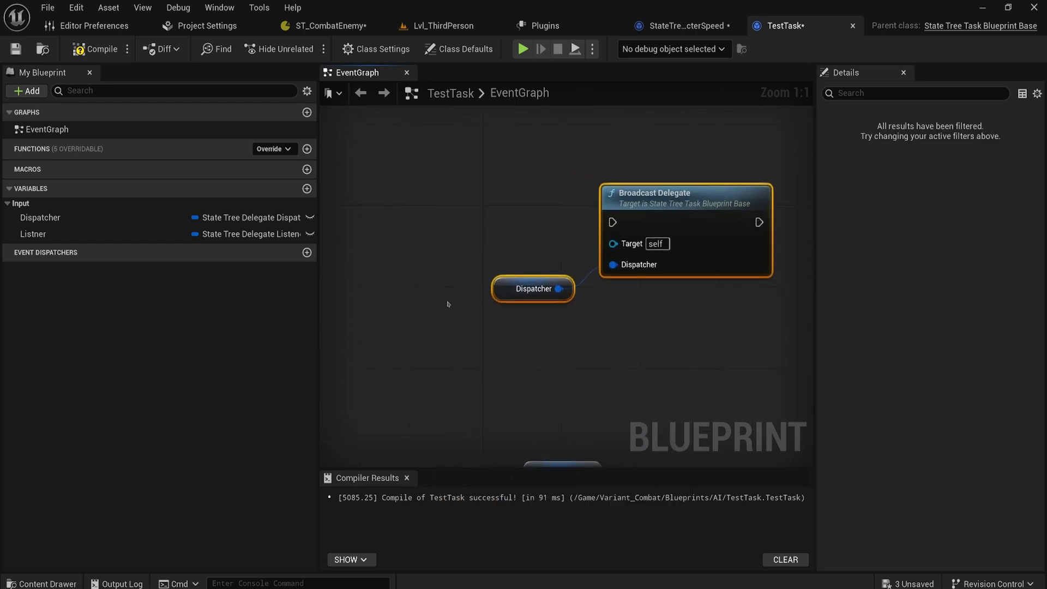
Add an Event EnterState node and connect its execution output to the Broadcast Delegate node
{"action": "right_click", "coordinate": [380, 236]}
{"action": "type", "text": "e"}
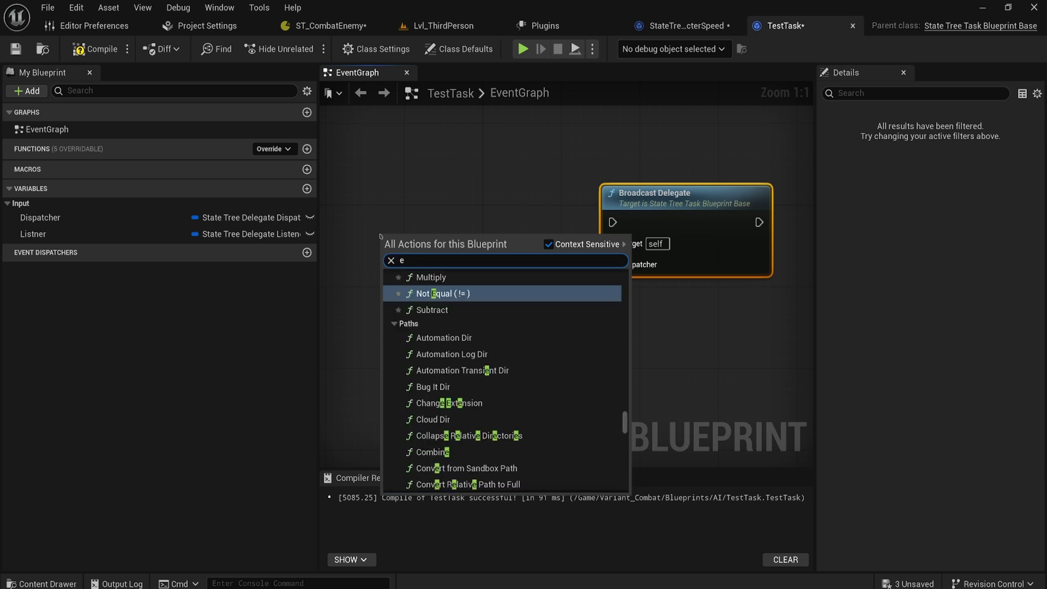
{"action": "type", "text": "nter state"}
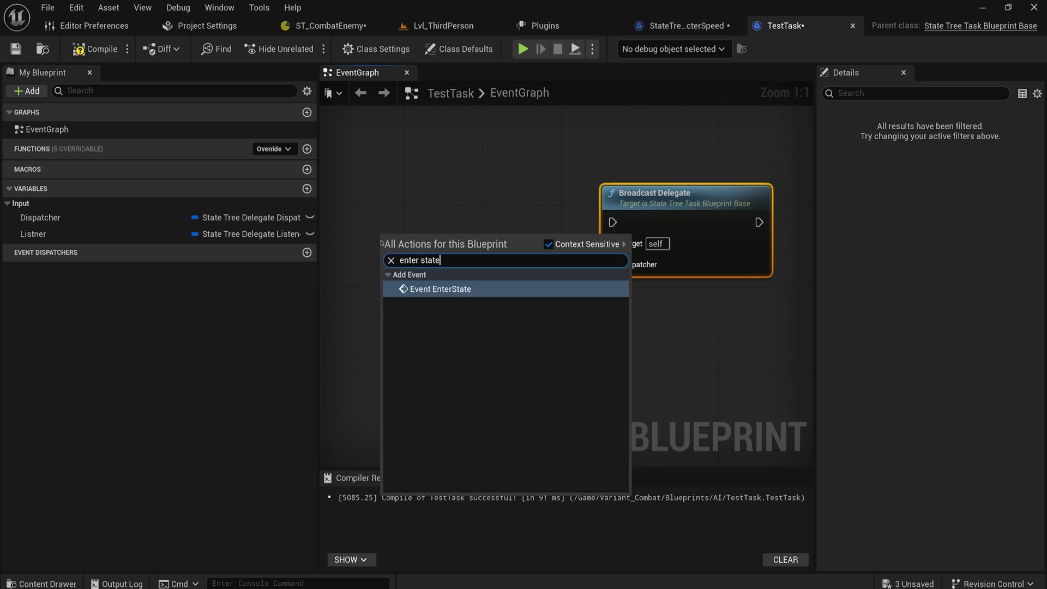
{"action": "key", "text": "Return"}
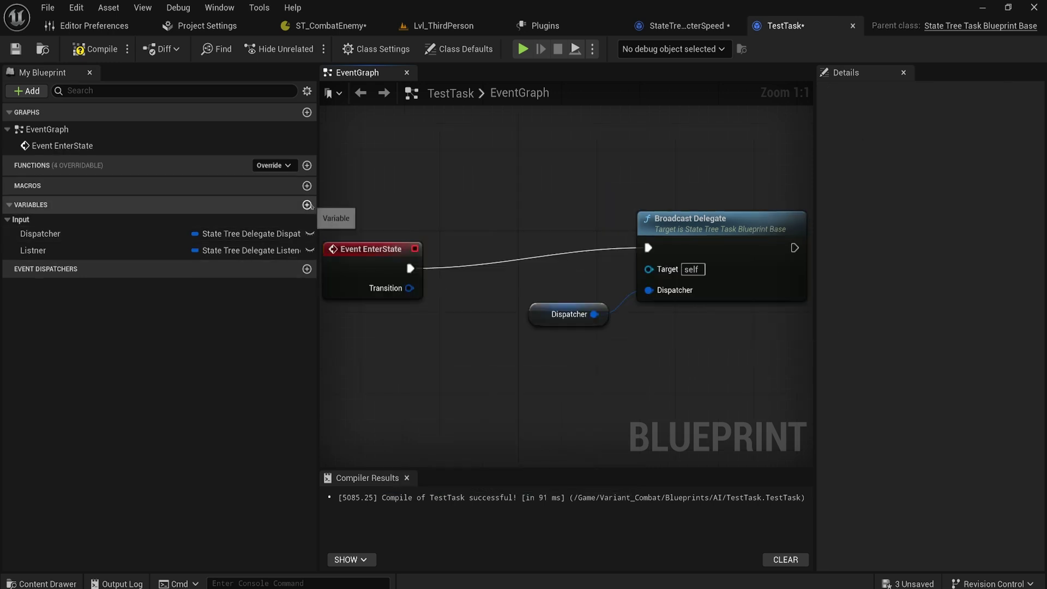
Create a new variable named isListerner and set its type to Boolean
{"action": "left_click", "coordinate": [307, 205]}
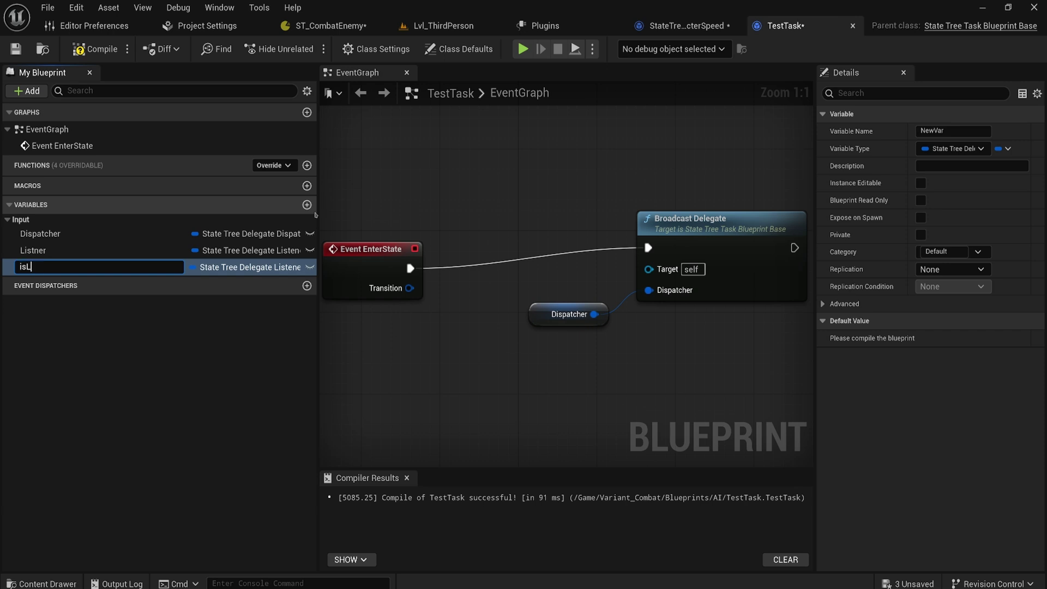
{"action": "type", "text": "isListerner"}
{"action": "key", "text": "Return"}
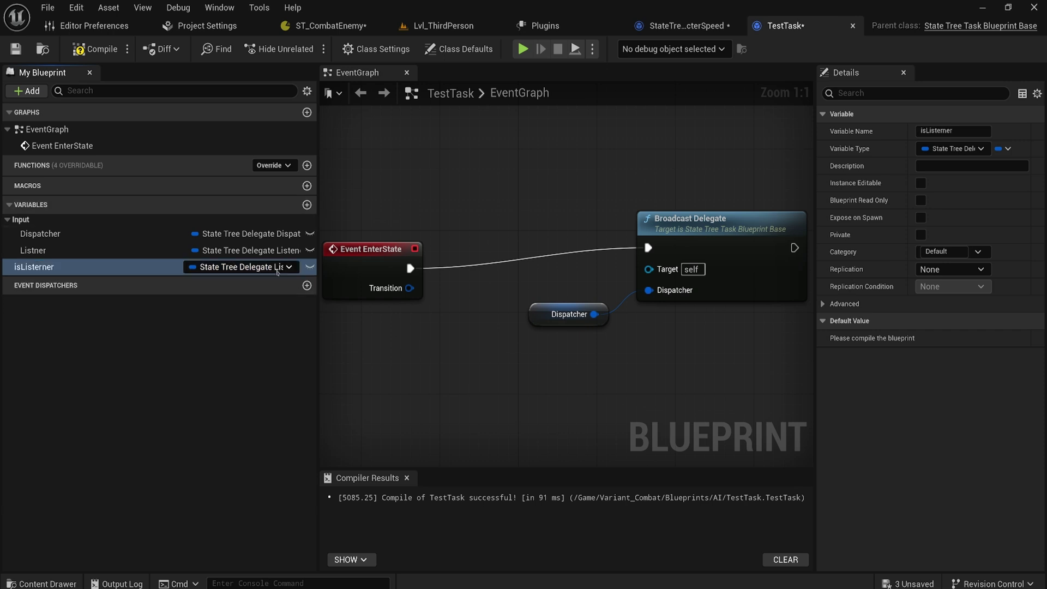
{"action": "left_click", "coordinate": [248, 266]}
{"action": "left_click", "coordinate": [222, 302]}
Insert a Branch after Event EnterState, with Is Listerner as its condition and its False output connected to Broadcast Delegate
{"action": "left_click", "coordinate": [453, 234]}
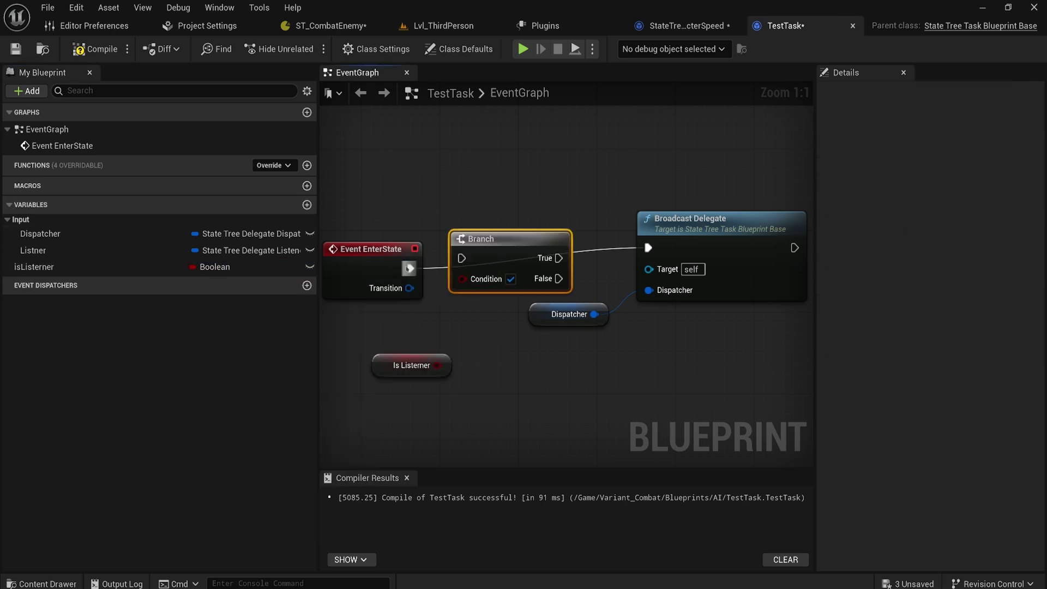
{"action": "left_click_drag", "start_coordinate": [410, 267], "coordinate": [461, 258]}
{"action": "left_click_drag", "start_coordinate": [594, 314], "coordinate": [648, 290]}
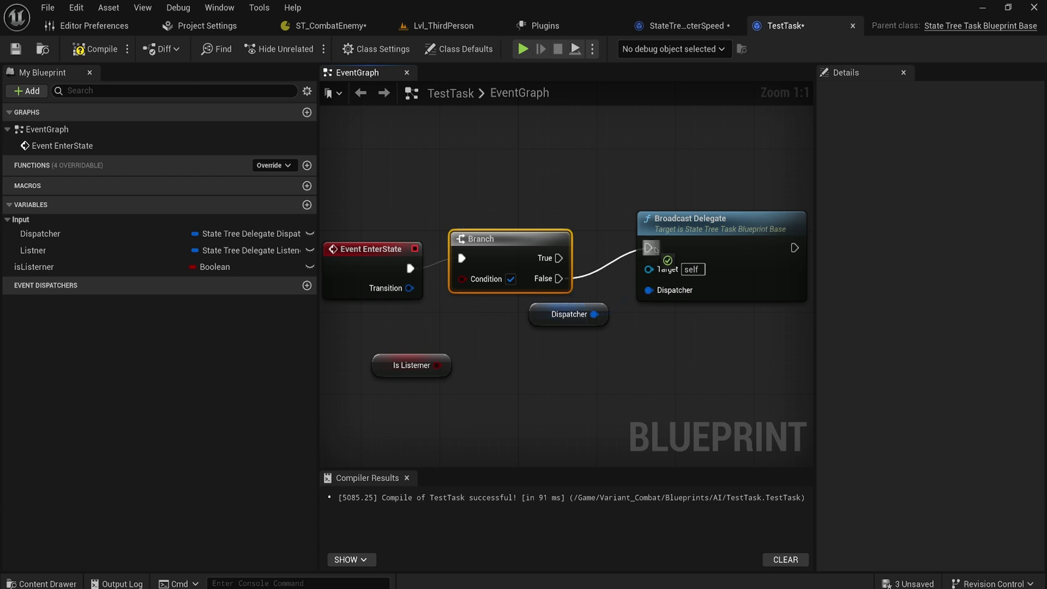
{"action": "left_click_drag", "start_coordinate": [558, 279], "coordinate": [647, 247]}
{"action": "left_click_drag", "start_coordinate": [437, 365], "coordinate": [462, 279]}
Move the Dispatcher getter and the Broadcast Delegate node together to below the Branch node
{"action": "left_click", "coordinate": [569, 314]}
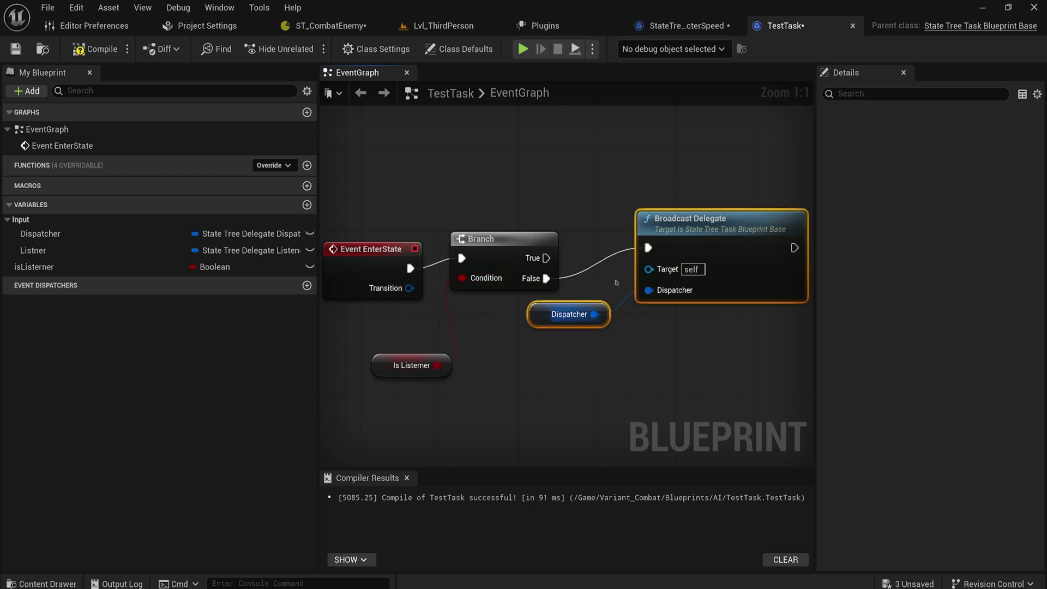
{"action": "left_click", "coordinate": [687, 234], "text": "ctrl"}
{"action": "left_click_drag", "start_coordinate": [687, 234], "coordinate": [687, 285]}
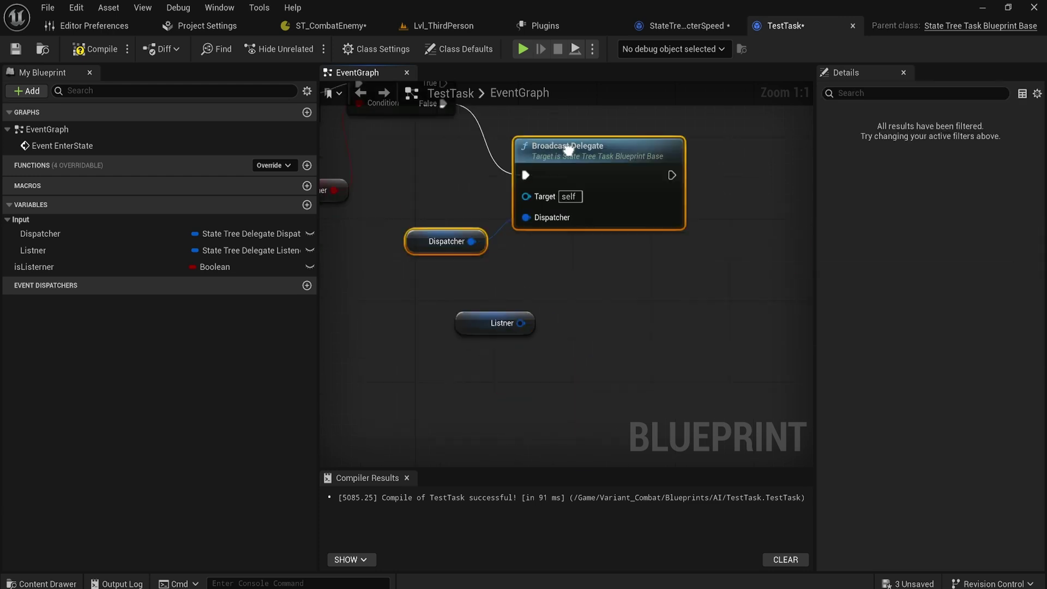
{"action": "right_click_drag", "start_coordinate": [527, 164], "coordinate": [574, 234]}
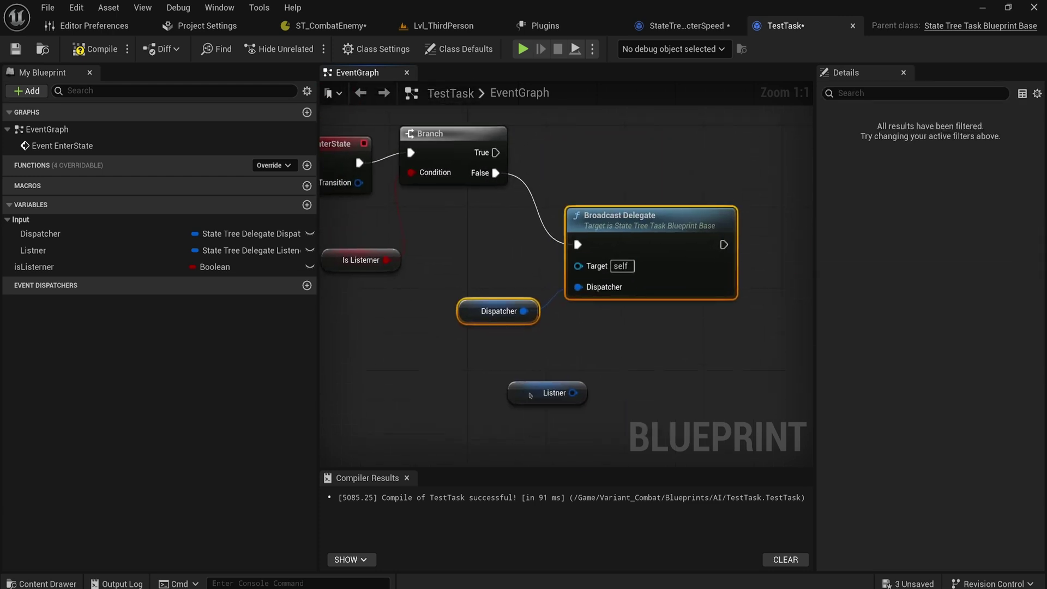
Move the Listner getter above the Branch, connect it to a new Bind Delegate node, and place that node clear of Broadcast Delegate
{"action": "left_click_drag", "start_coordinate": [545, 390], "coordinate": [513, 112]}
{"action": "right_click_drag", "start_coordinate": [513, 112], "coordinate": [508, 311]}
{"action": "left_click_drag", "start_coordinate": [507, 311], "coordinate": [606, 323]}
{"action": "type", "text": "bind"}
{"action": "left_click", "coordinate": [653, 391]}
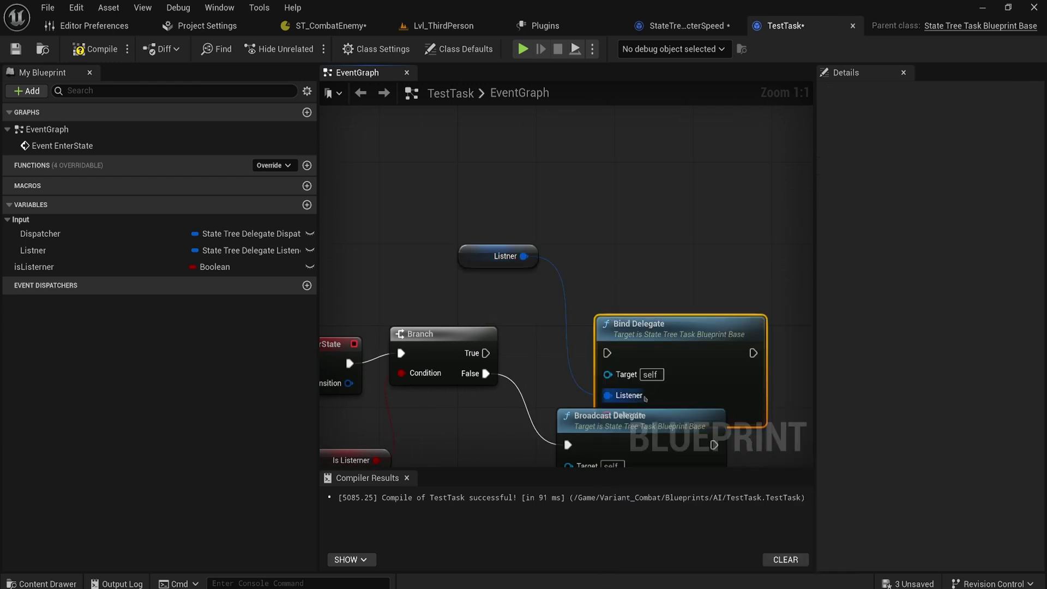
{"action": "left_click_drag", "start_coordinate": [689, 342], "coordinate": [679, 291]}
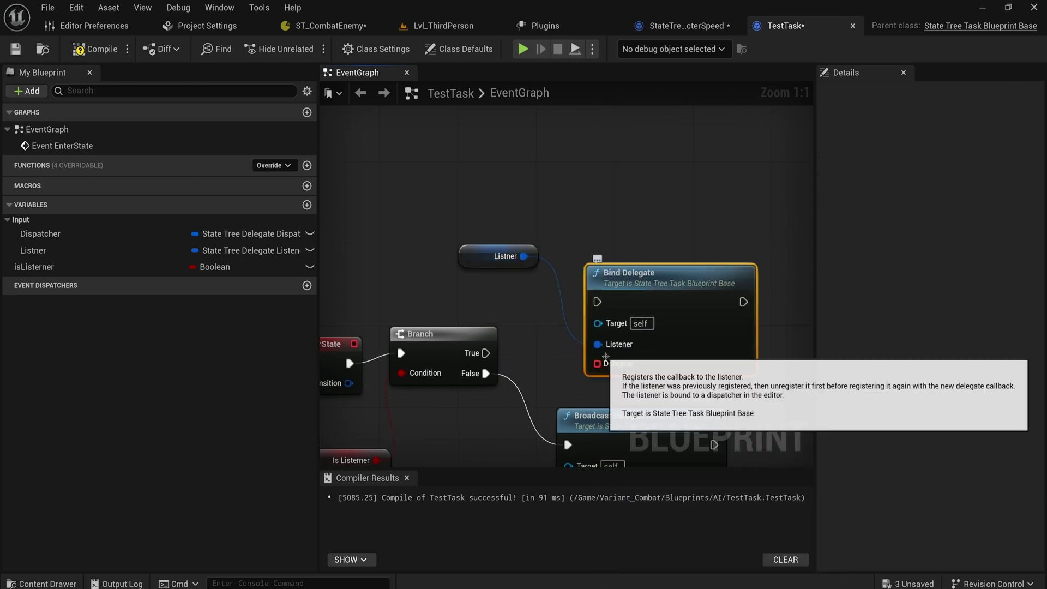
Connect the Branch's True output to Bind Delegate and spread the listener nodes apart from the dispatcher nodes
{"action": "scroll", "coordinate": [596, 372], "scroll_direction": "down", "scroll_amount": 3}
{"action": "left_click_drag", "start_coordinate": [385, 267], "coordinate": [621, 151]}
{"action": "right_click_drag", "start_coordinate": [408, 226], "coordinate": [533, 252]}
{"action": "left_click_drag", "start_coordinate": [502, 227], "coordinate": [602, 180]}
{"action": "left_click_drag", "start_coordinate": [526, 406], "coordinate": [730, 275]}
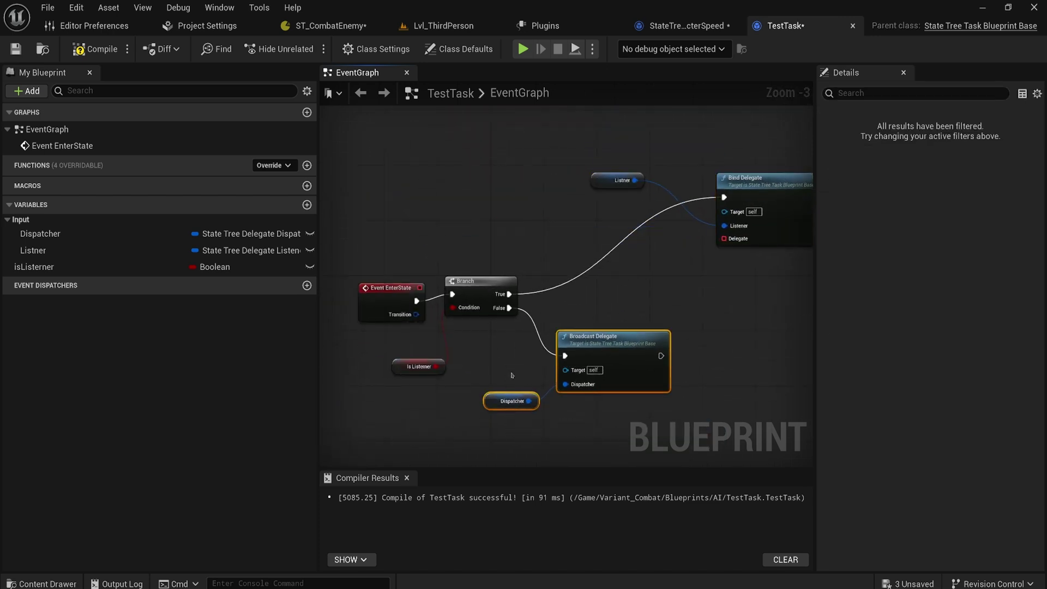
Create a custom event named RUnOnDelegateHeard from Bind Delegate's Delegate input and compile the blueprint
{"action": "right_click_drag", "start_coordinate": [734, 273], "coordinate": [555, 315]}
{"action": "scroll", "coordinate": [555, 315], "scroll_direction": "up", "scroll_amount": 1}
{"action": "left_click_drag", "start_coordinate": [543, 278], "coordinate": [471, 344]}
{"action": "type", "text": "cus"}
{"action": "key", "text": "Return"}
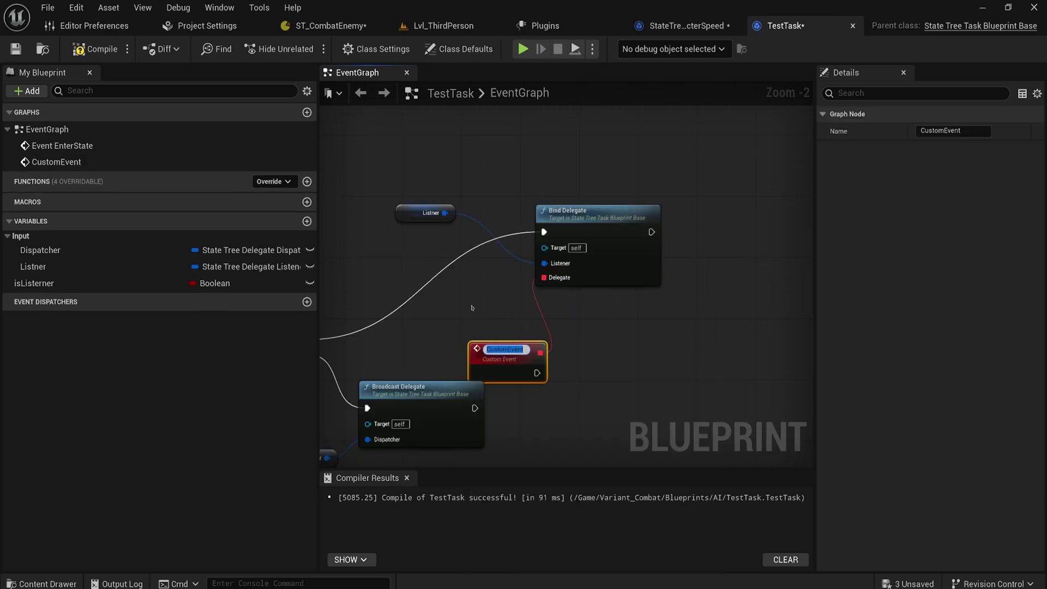
{"action": "type", "text": "RUn"}
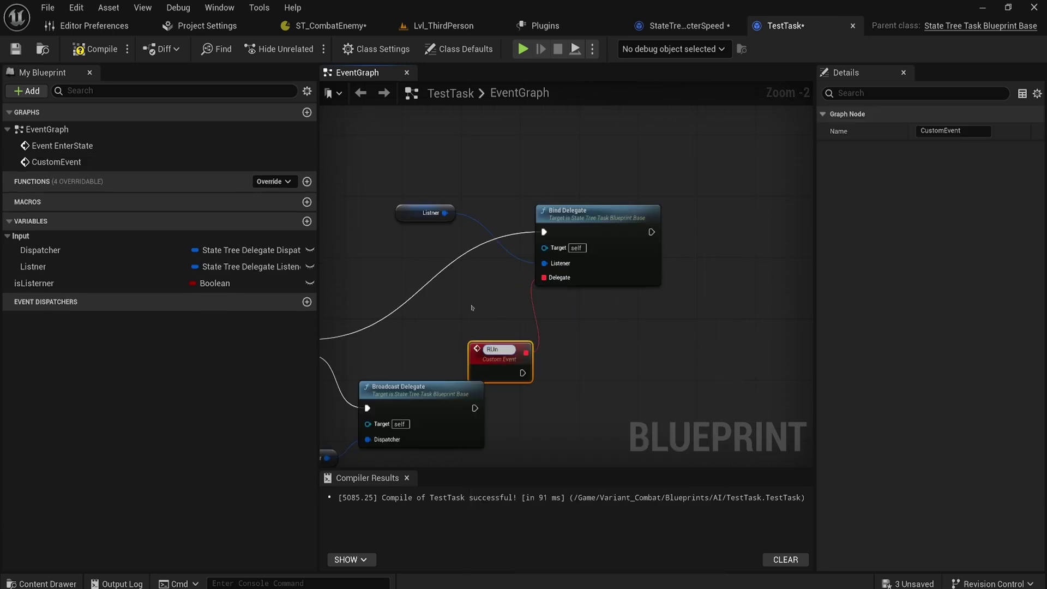
{"action": "type", "text": "OnDelegate"}
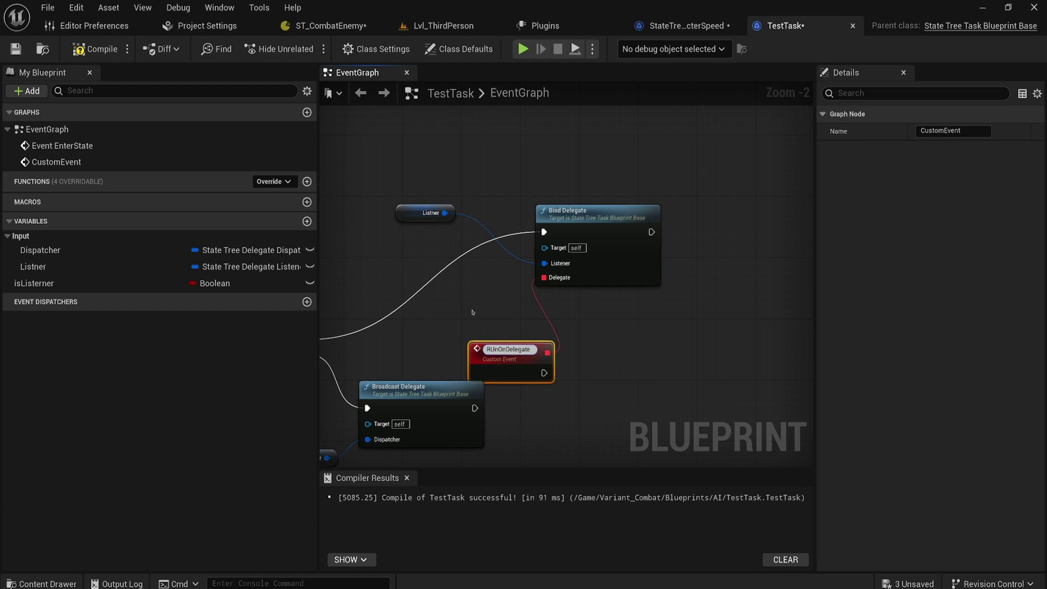
{"action": "type", "text": "Heard"}
{"action": "key", "text": "Return"}
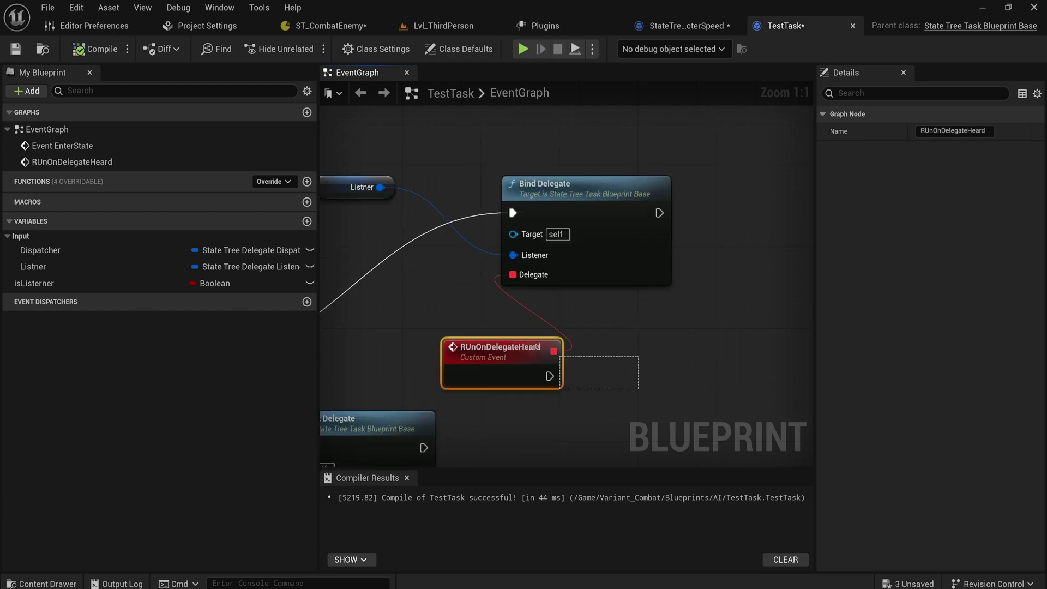
{"action": "left_click_drag", "start_coordinate": [538, 347], "coordinate": [502, 180]}
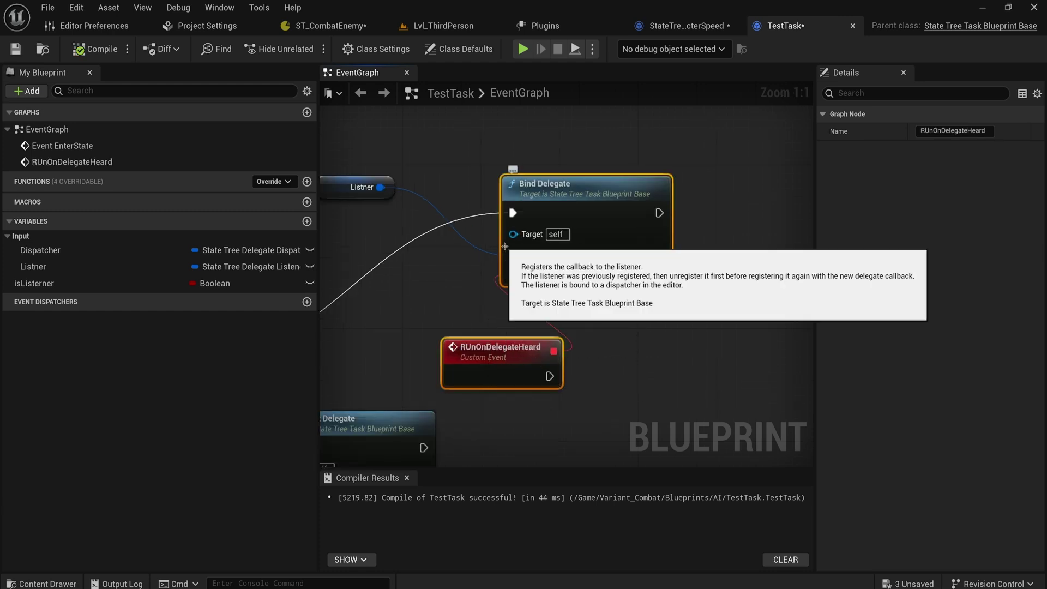
{"action": "left_click_drag", "start_coordinate": [629, 388], "coordinate": [481, 242]}
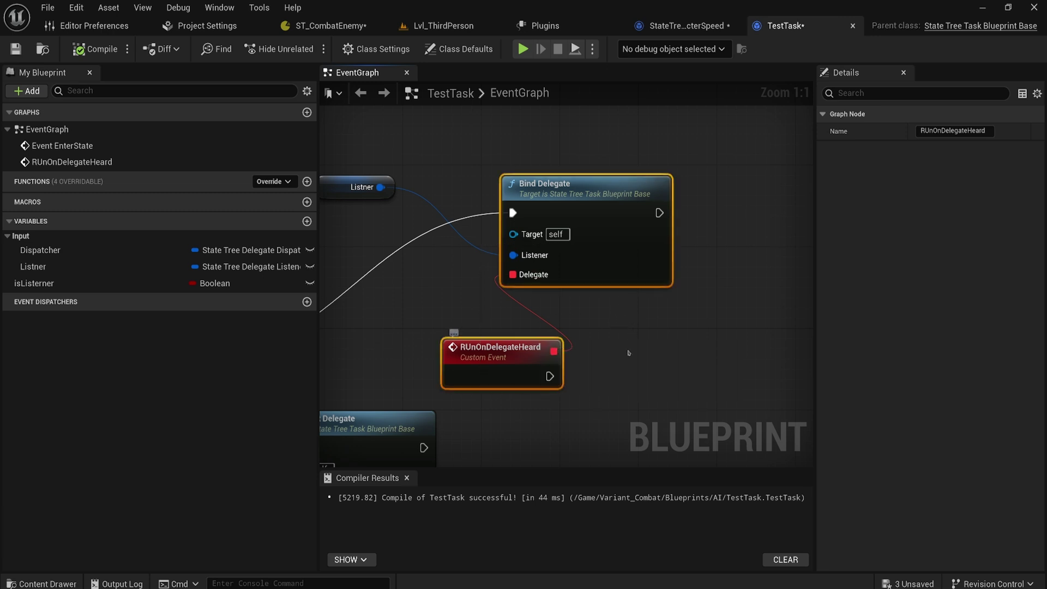
{"action": "left_click", "coordinate": [644, 338]}
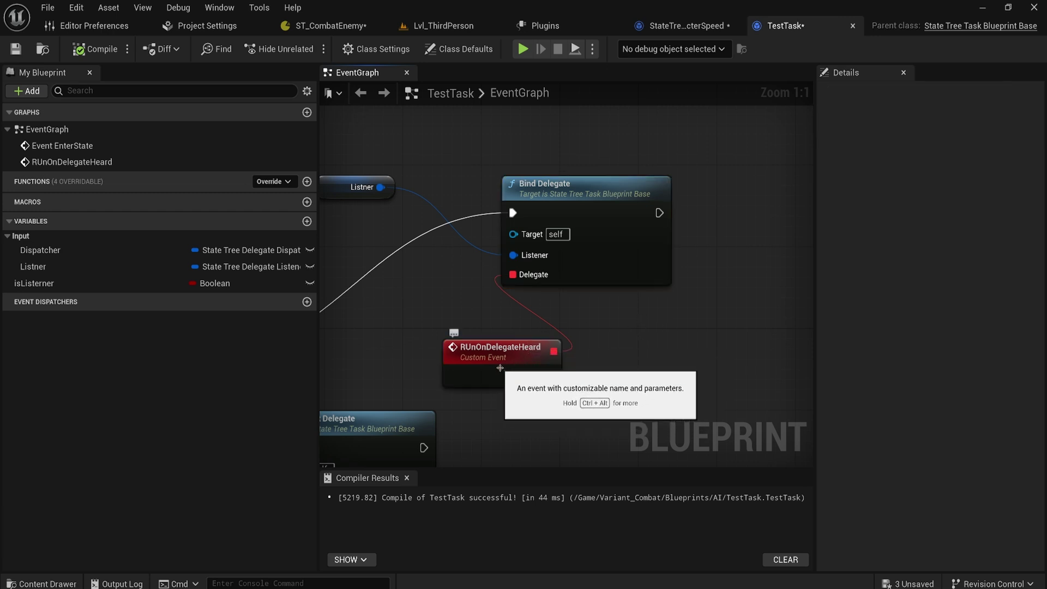
{"action": "scroll", "coordinate": [492, 365], "scroll_direction": "down", "scroll_amount": 3}
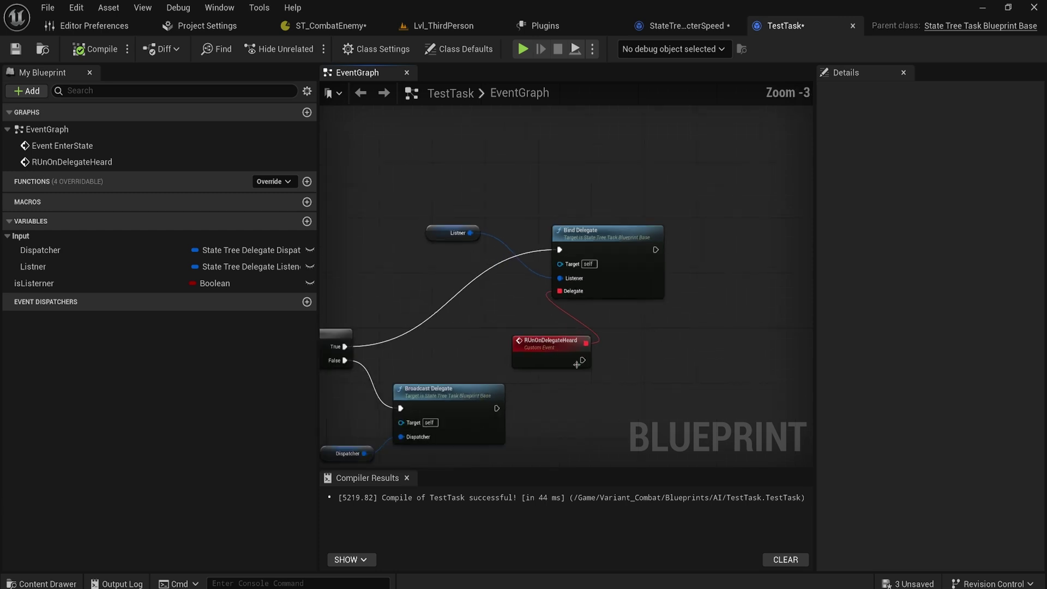
{"action": "left_click_drag", "start_coordinate": [490, 371], "coordinate": [388, 442]}
{"action": "right_click_drag", "start_coordinate": [739, 317], "coordinate": [640, 398]}
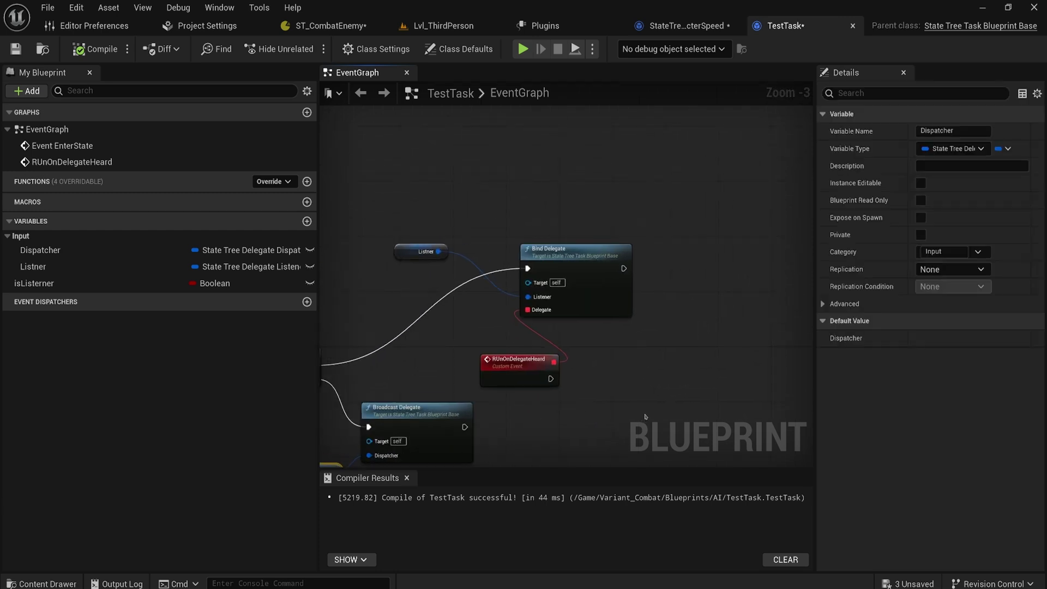
Move the Bind Delegate and RUnOnDelegateHeard nodes together closer to the Listner getter and compile the blueprint
{"action": "left_click_drag", "start_coordinate": [641, 398], "coordinate": [411, 292]}
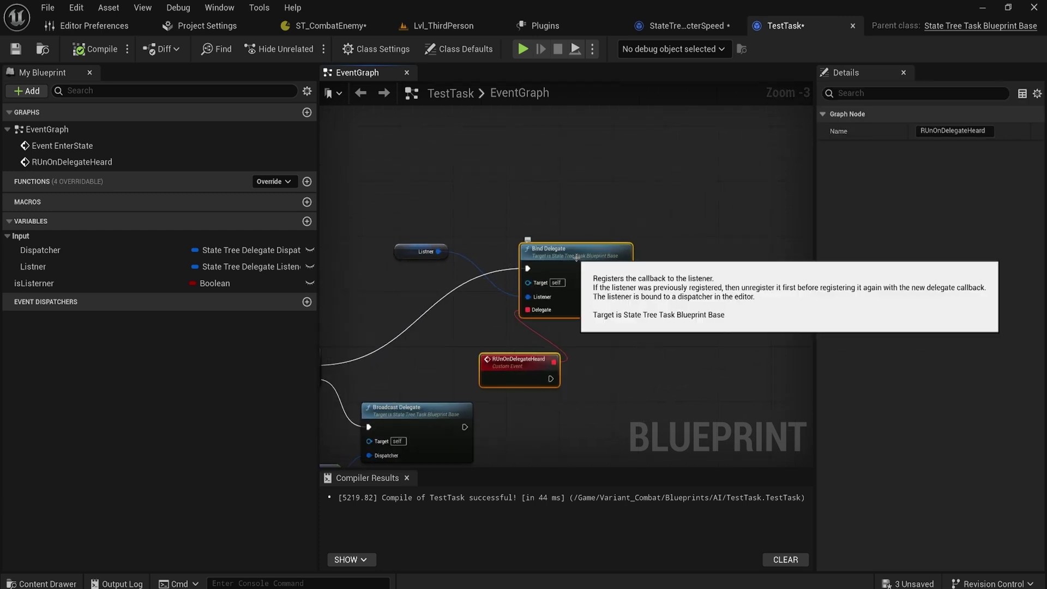
{"action": "left_click_drag", "start_coordinate": [575, 262], "coordinate": [535, 241]}
{"action": "left_click", "coordinate": [96, 48]}
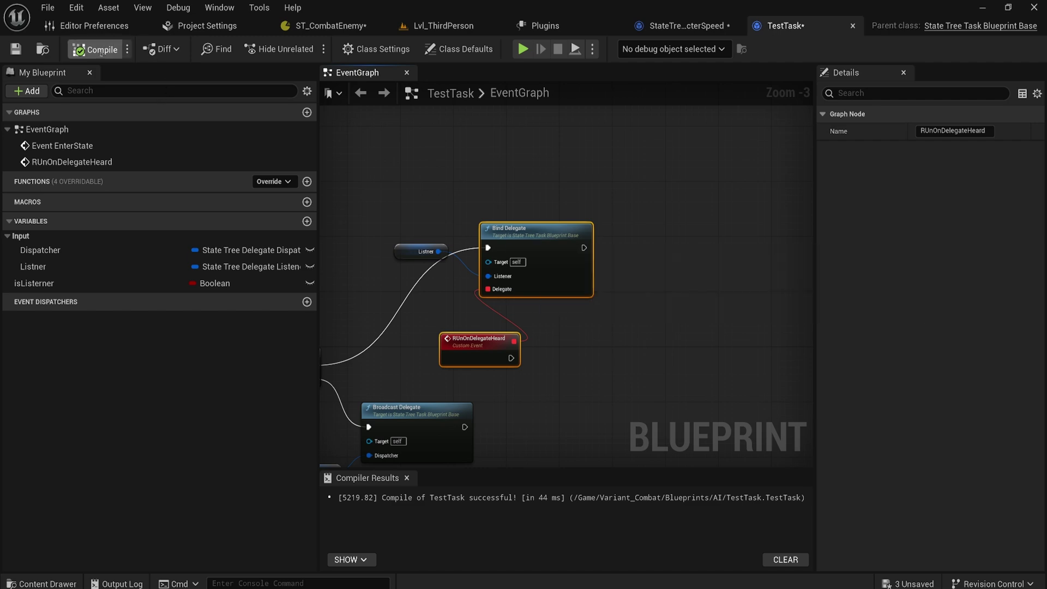
Add the Test Task to the Melee state in ST_CombatEnemy
{"action": "left_click", "coordinate": [330, 26]}
{"action": "scroll", "coordinate": [386, 249], "scroll_direction": "up", "scroll_amount": 3}
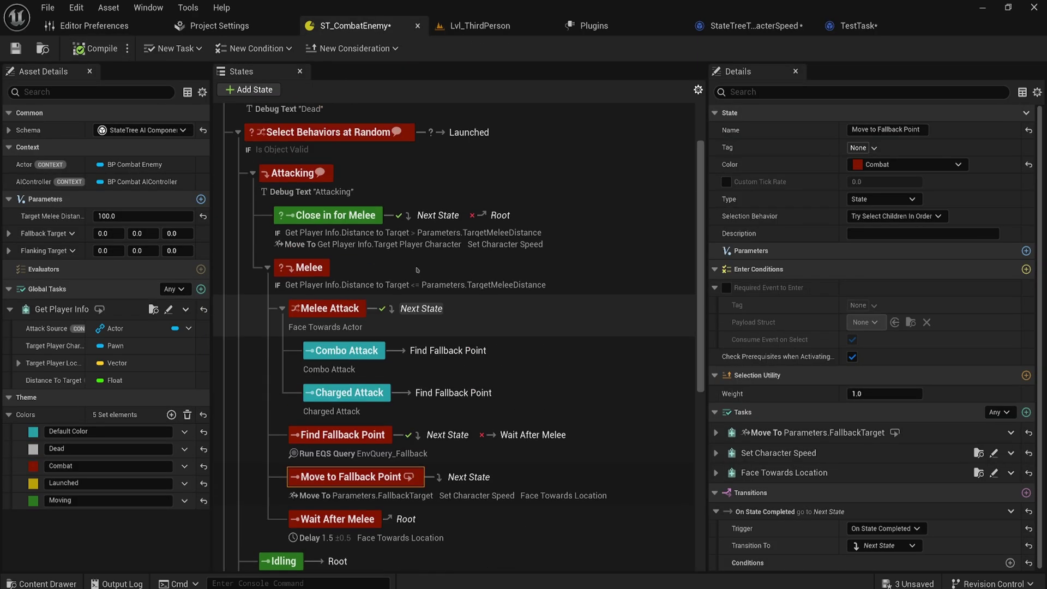
{"action": "scroll", "coordinate": [439, 346], "scroll_direction": "down", "scroll_amount": 1}
{"action": "scroll", "coordinate": [440, 345], "scroll_direction": "up", "scroll_amount": 3}
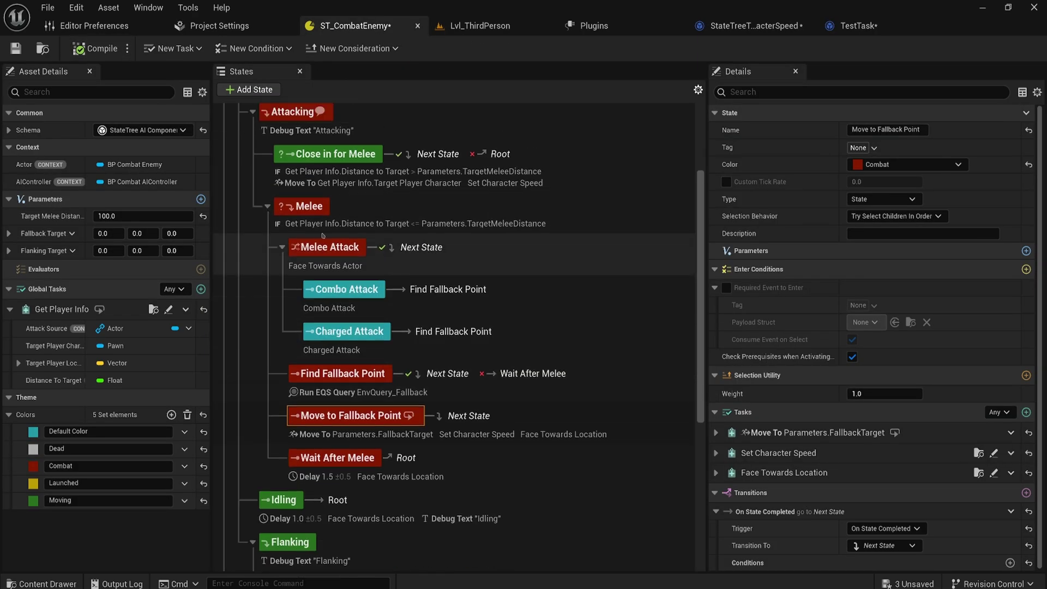
{"action": "left_click", "coordinate": [316, 299]}
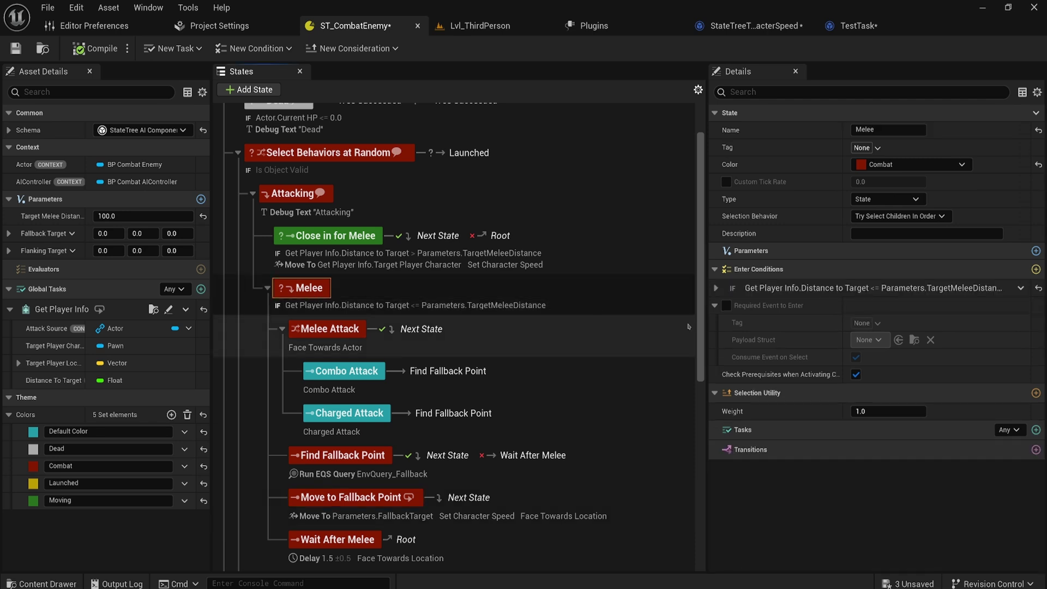
{"action": "left_click", "coordinate": [1036, 250]}
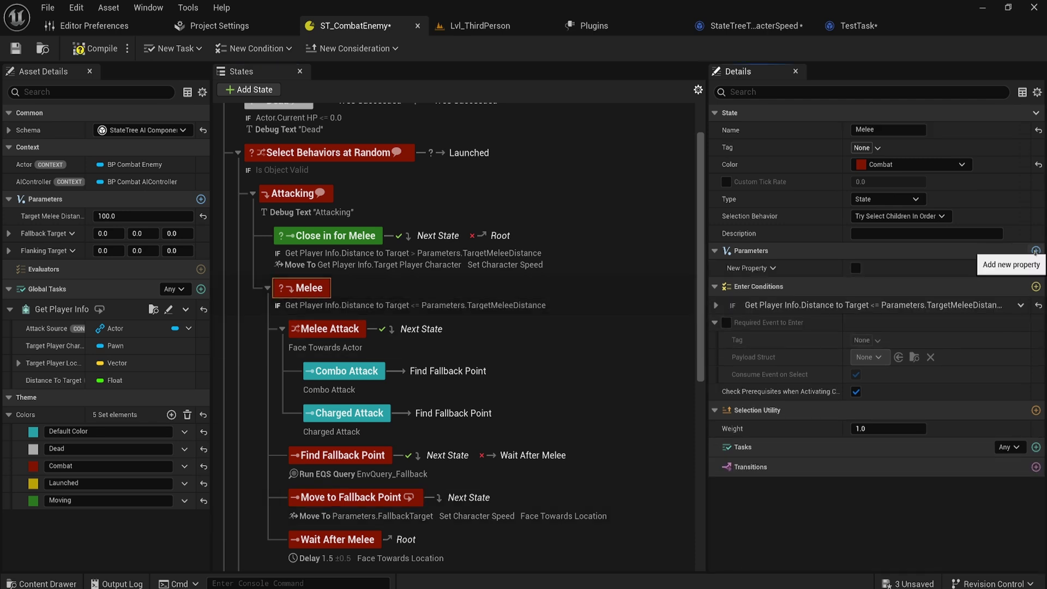
{"action": "key", "text": "ctrl+z"}
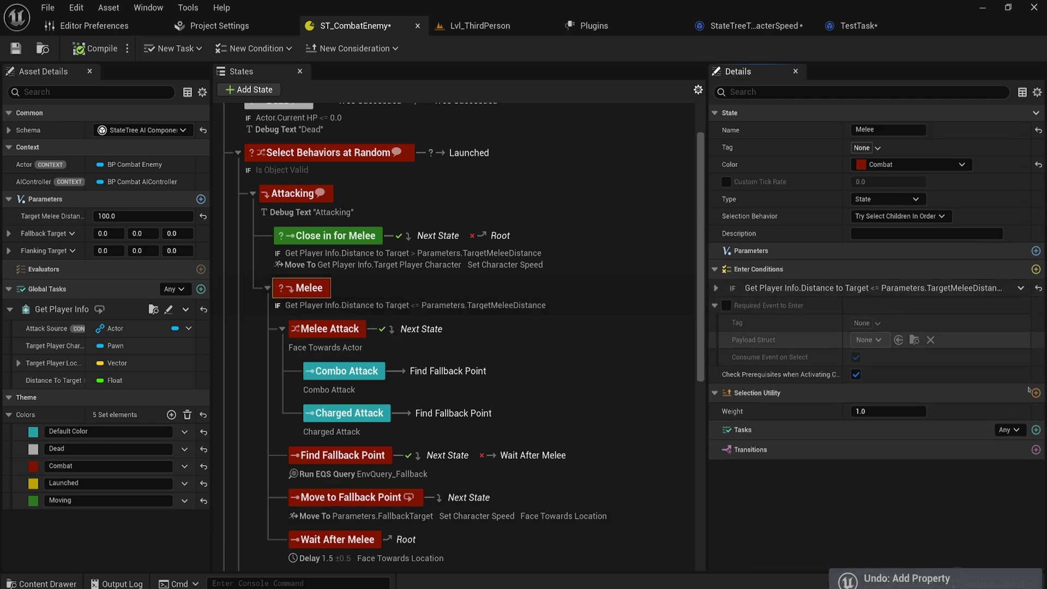
{"action": "left_click", "coordinate": [1036, 430]}
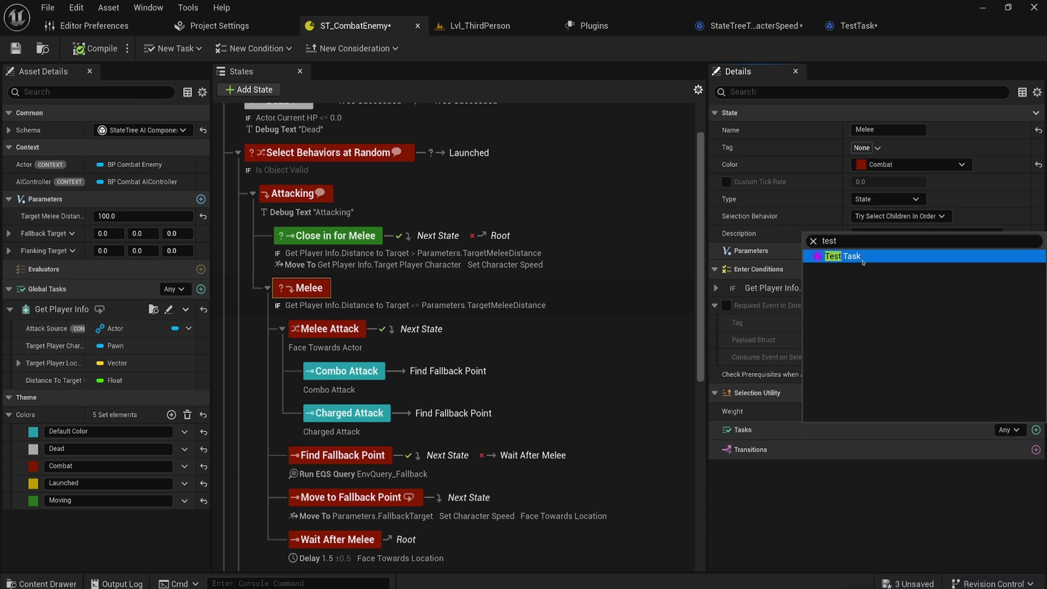
{"action": "left_click", "coordinate": [843, 266]}
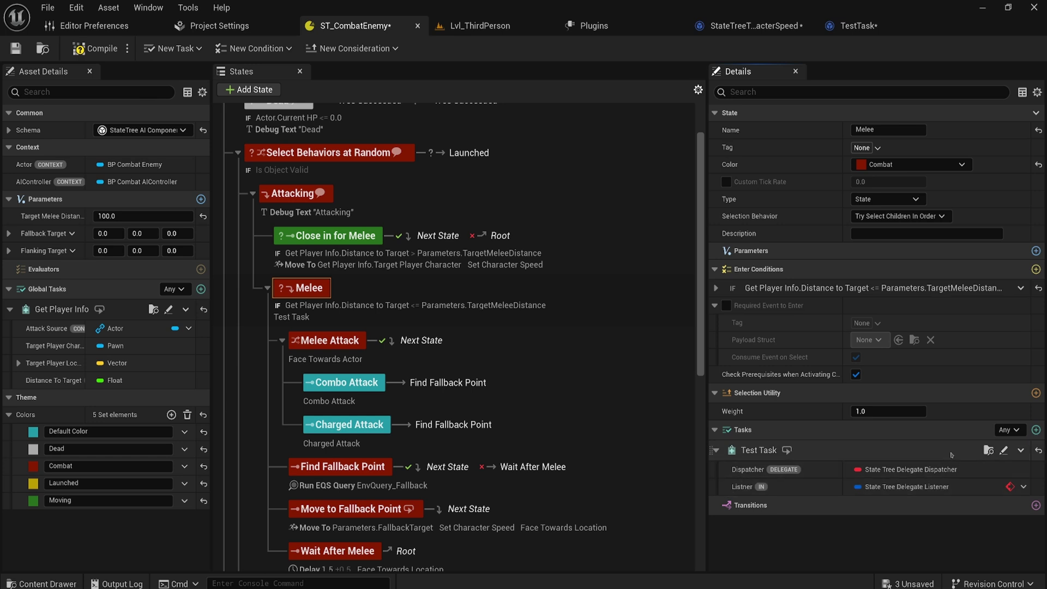
Add the Test Task to the Dead state as a second task beside Debug Text
{"action": "scroll", "coordinate": [327, 218], "scroll_direction": "up", "scroll_amount": 2}
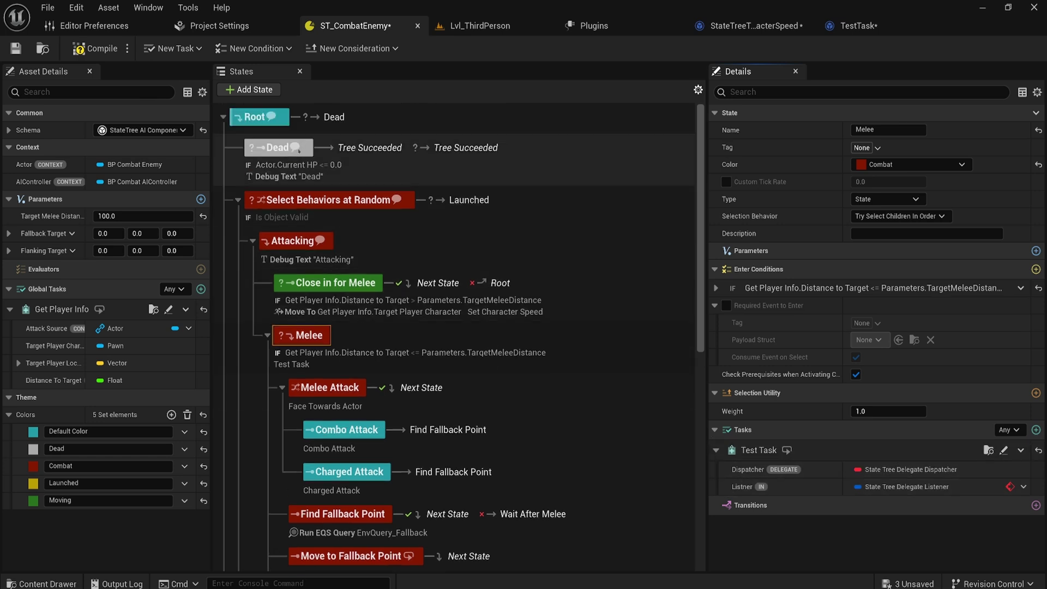
{"action": "left_click", "coordinate": [298, 151]}
{"action": "scroll", "coordinate": [1028, 375], "scroll_direction": "down", "scroll_amount": 2}
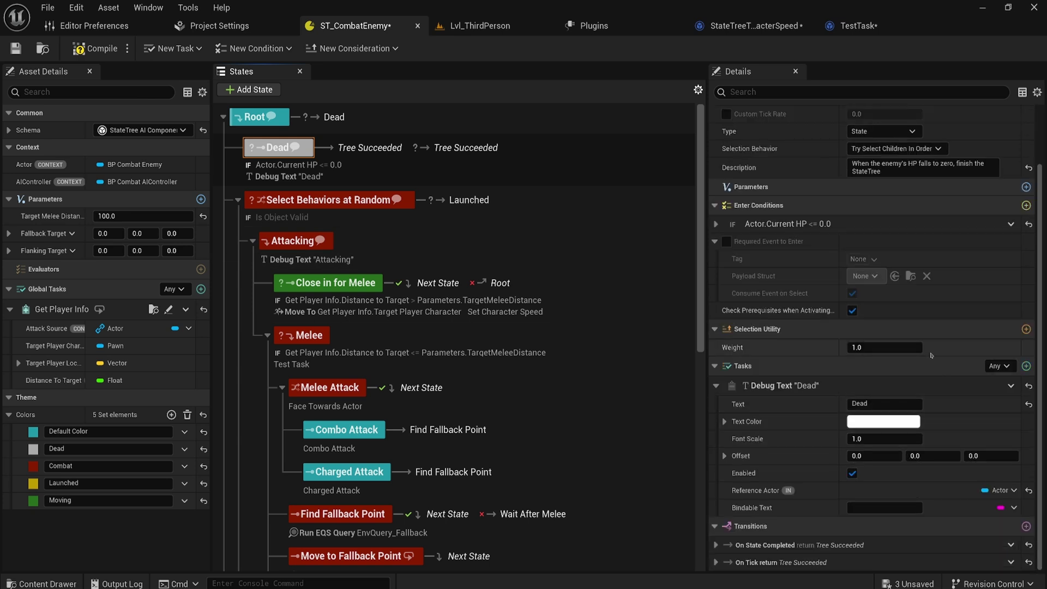
{"action": "left_click", "coordinate": [1025, 366]}
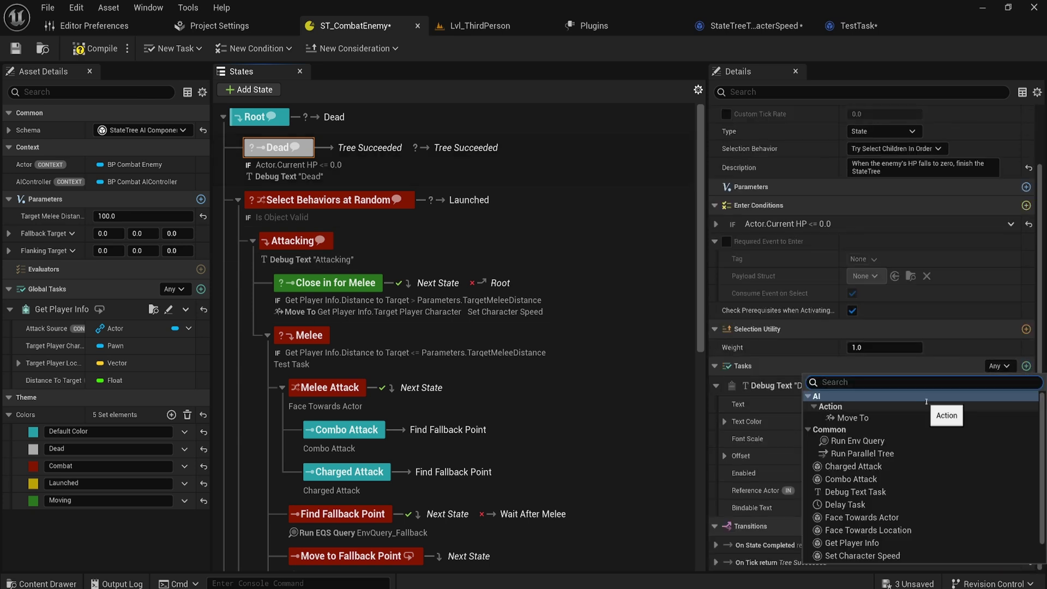
{"action": "type", "text": "test"}
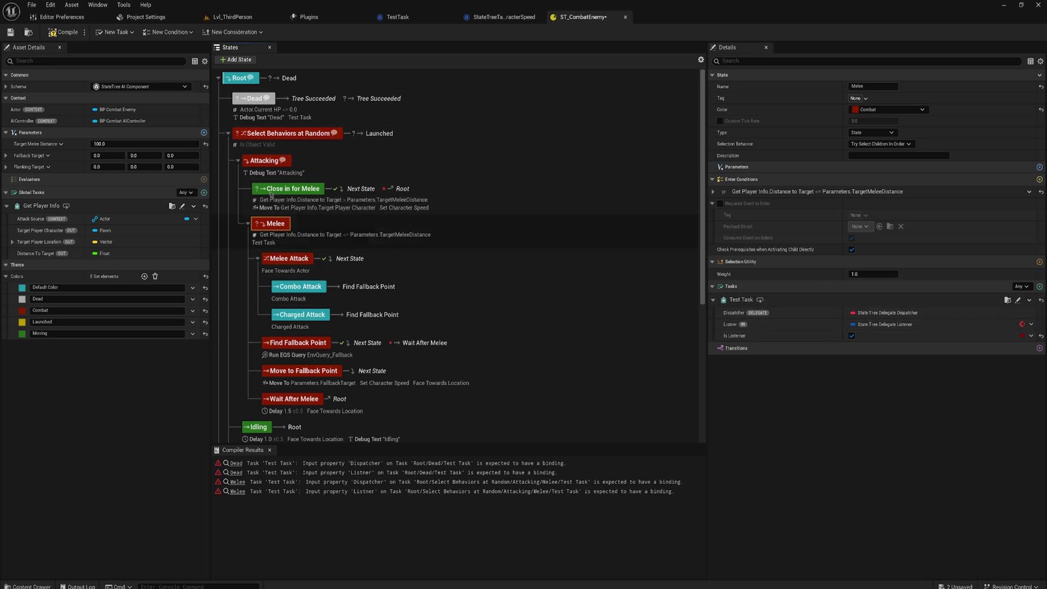
Examine the tasks of the Dead and Melee states and the parent states between them in the hierarchy
{"action": "left_click", "coordinate": [268, 189]}
{"action": "left_click", "coordinate": [256, 161]}
{"action": "left_click", "coordinate": [273, 133]}
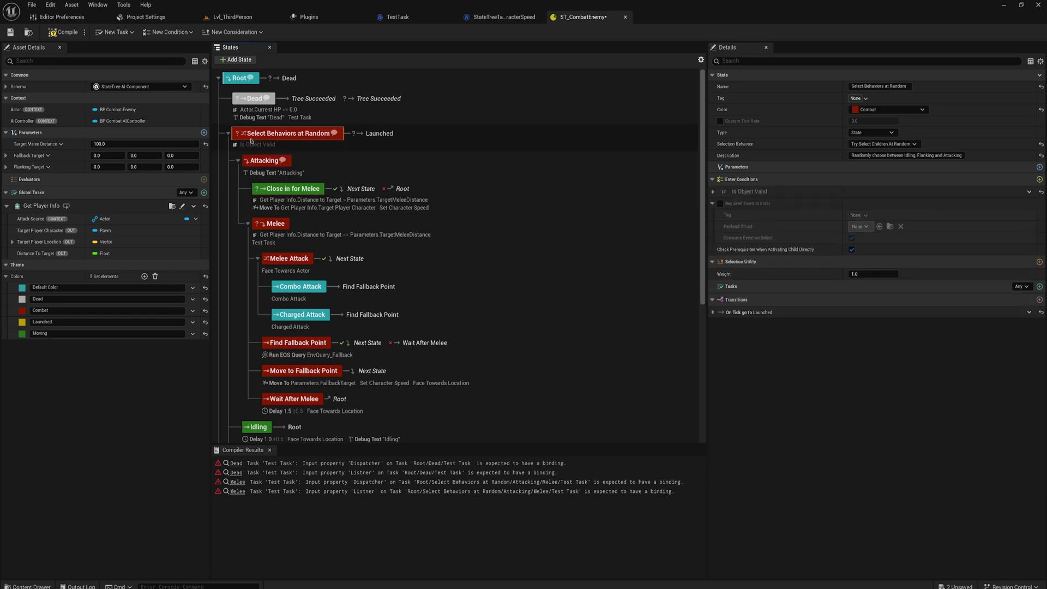
{"action": "left_click", "coordinate": [254, 102]}
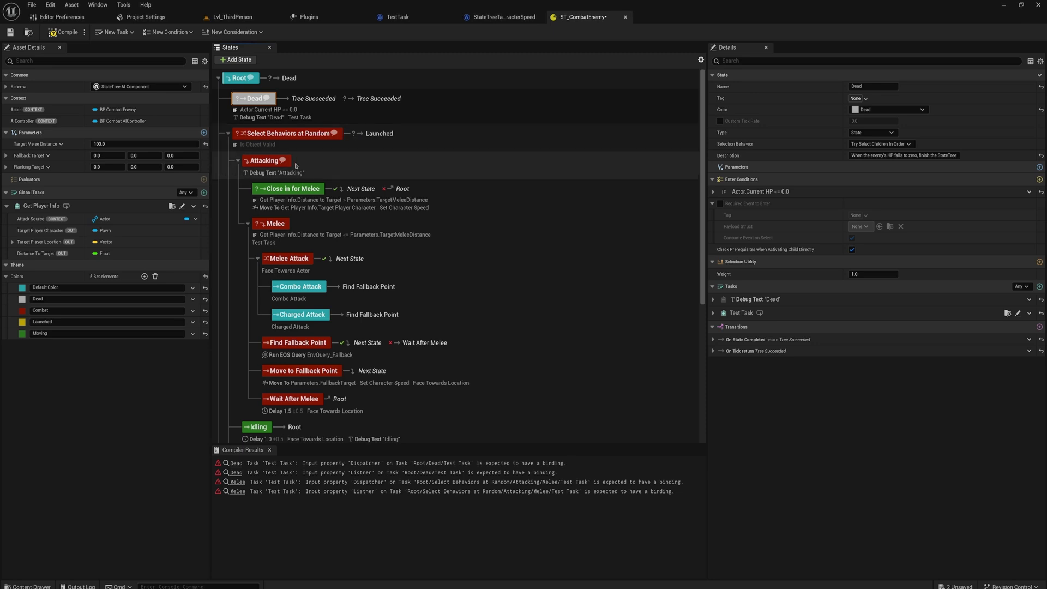
{"action": "left_click", "coordinate": [258, 223]}
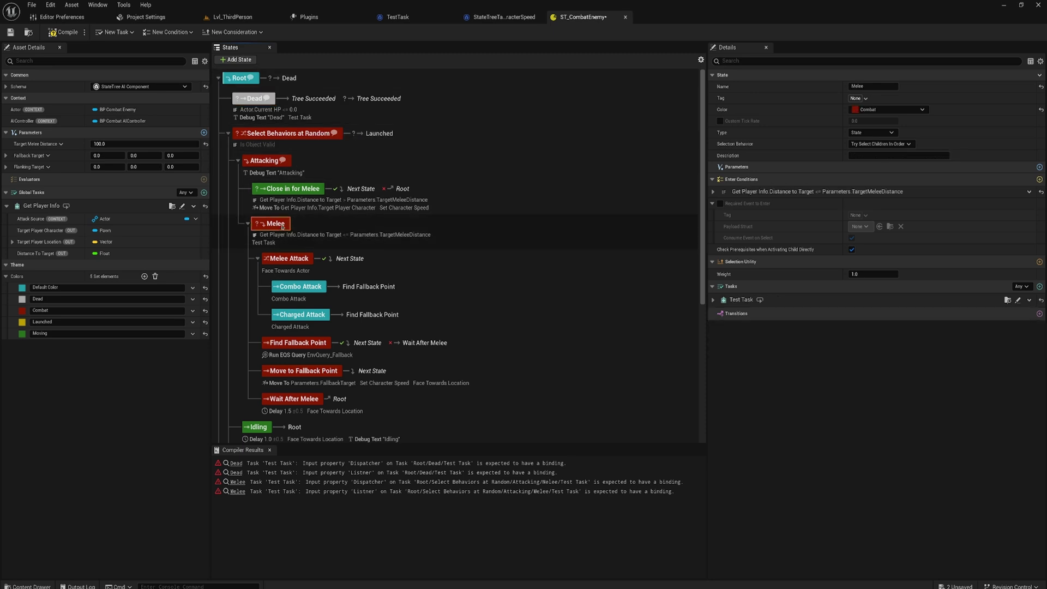
{"action": "left_click", "coordinate": [249, 102]}
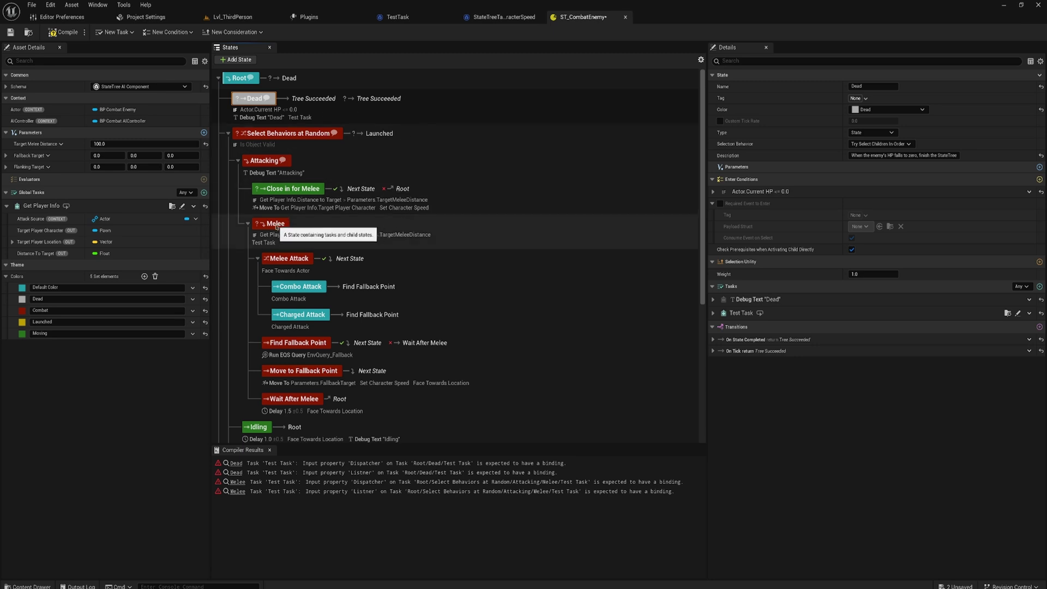
{"action": "left_click", "coordinate": [277, 225]}
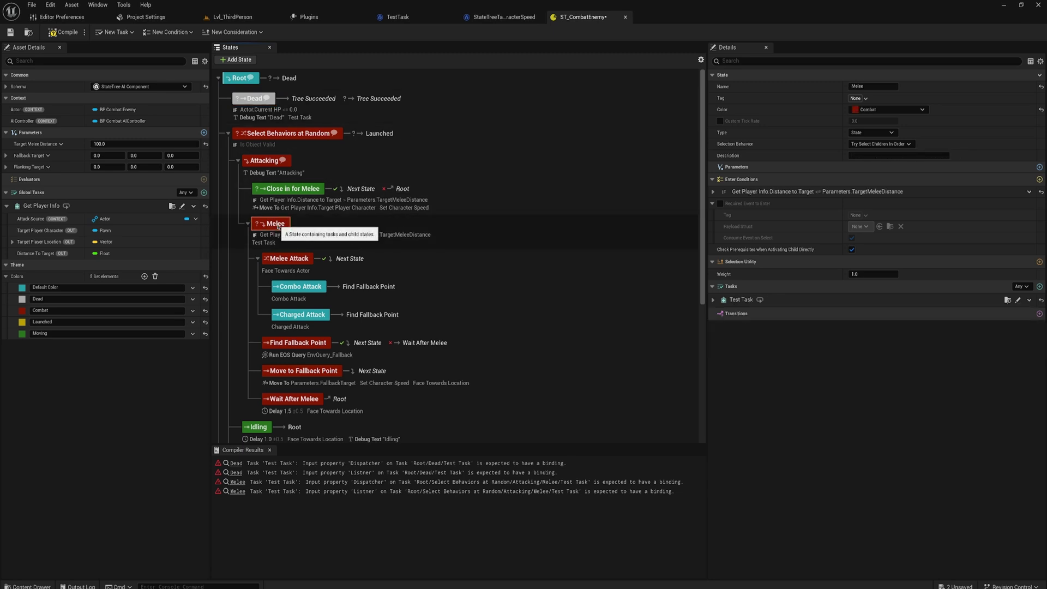
{"action": "left_click", "coordinate": [255, 98]}
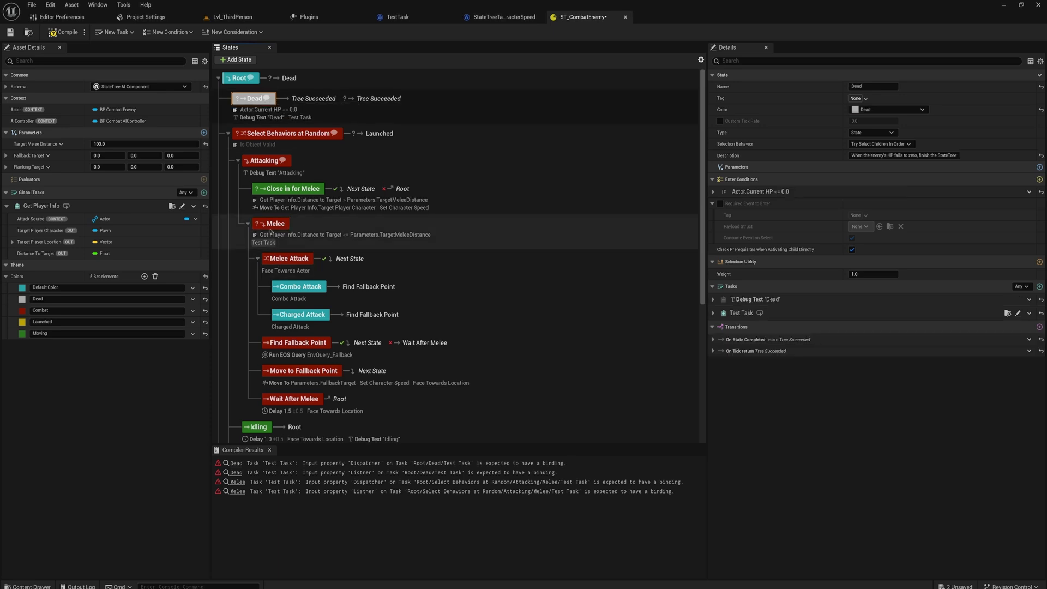
Expand the Melee state's existing Test Task and add a second Test Task to that state
{"action": "left_click", "coordinate": [277, 226]}
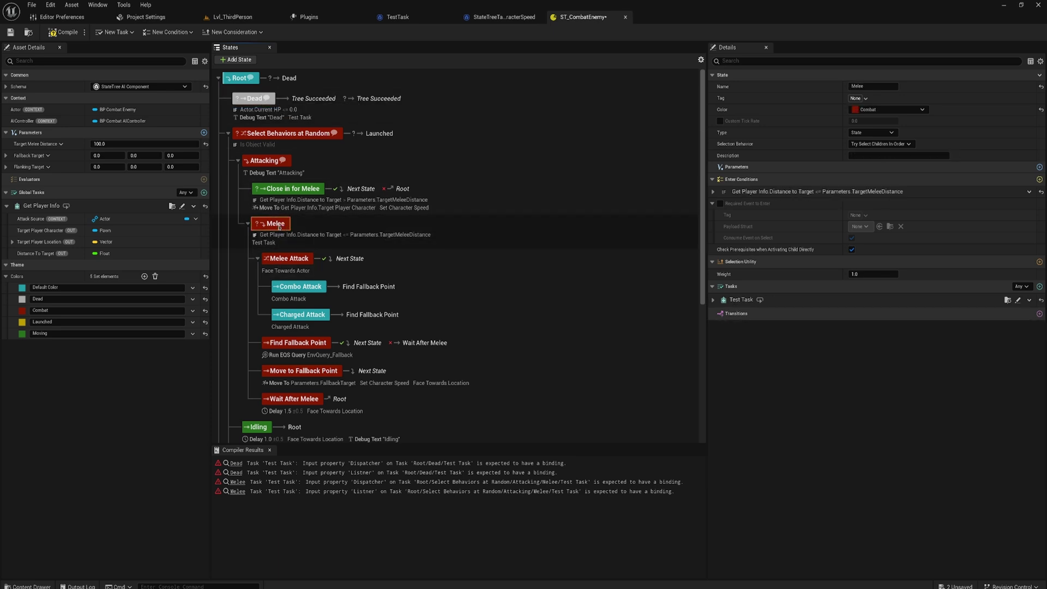
{"action": "left_click", "coordinate": [712, 299]}
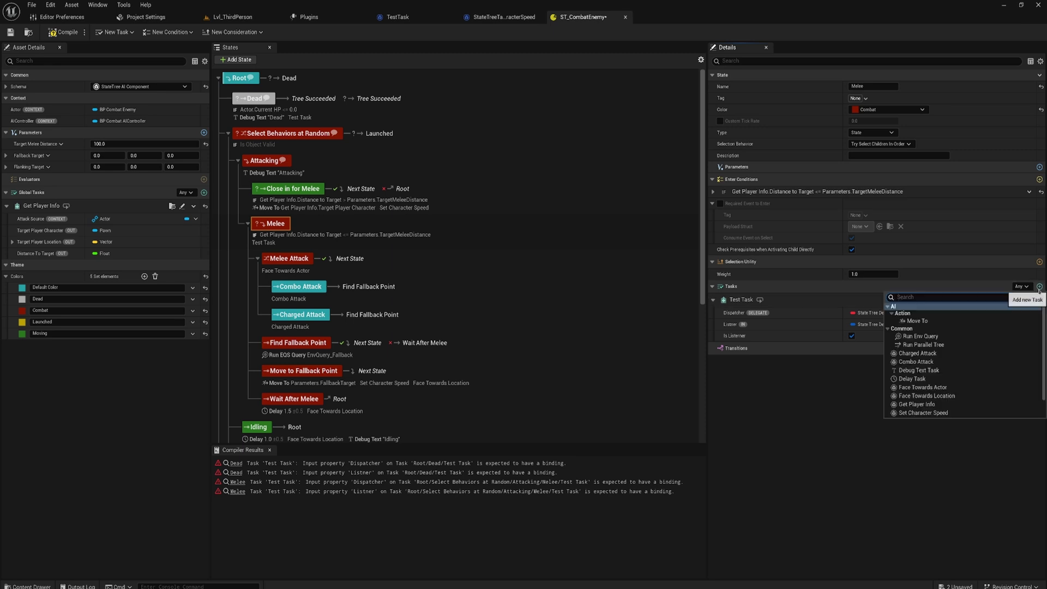
{"action": "type", "text": "st"}
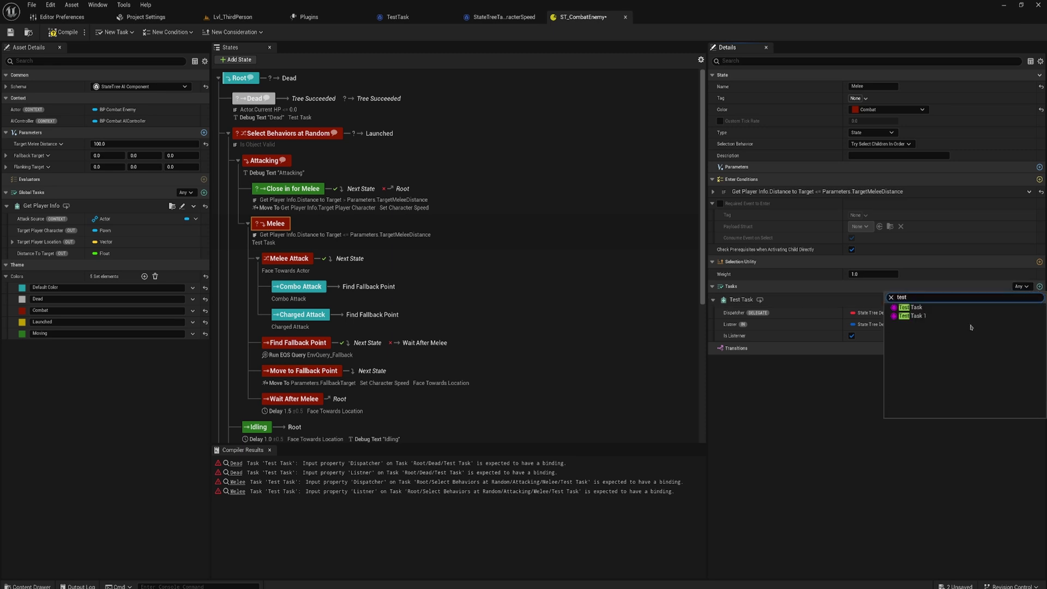
{"action": "left_click", "coordinate": [919, 309]}
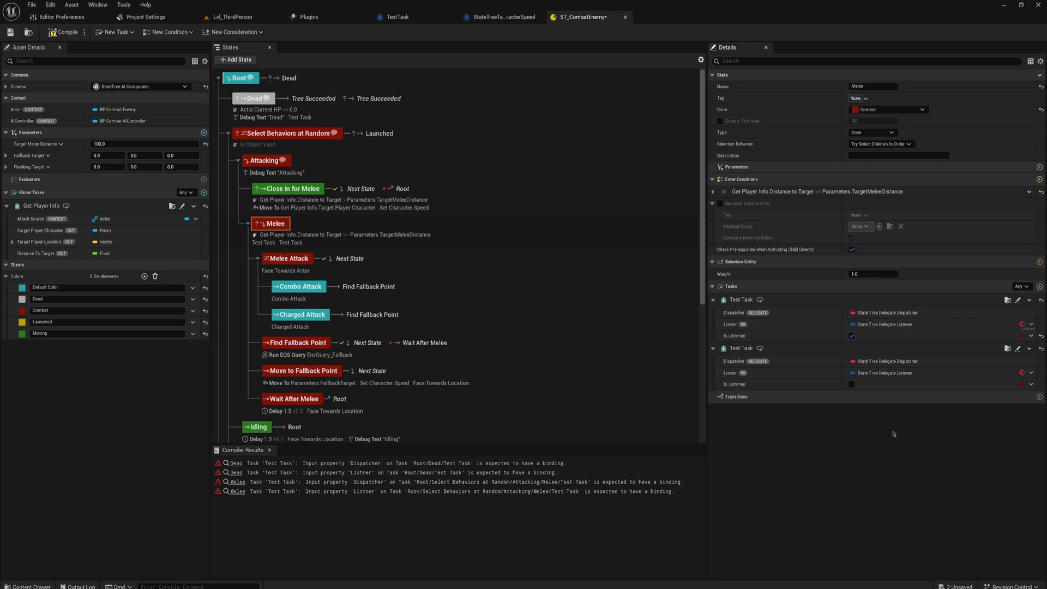
Bind the Listner of Melee's second Test Task to the Dispatcher of its first Test Task
{"action": "left_click", "coordinate": [1030, 372]}
{"action": "mouse_move", "coordinate": [973, 401]}
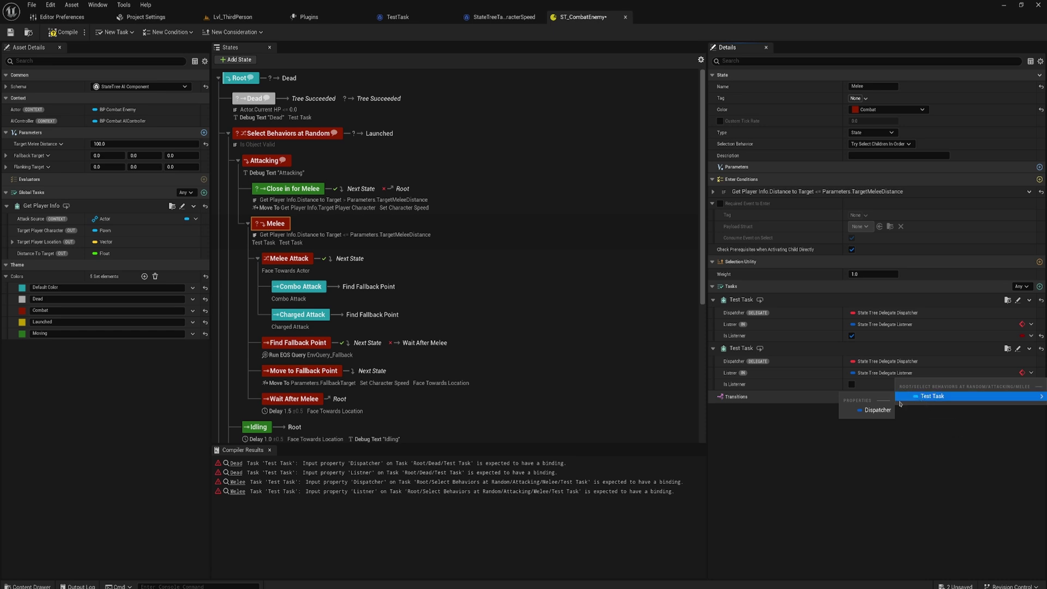
{"action": "left_click", "coordinate": [870, 410]}
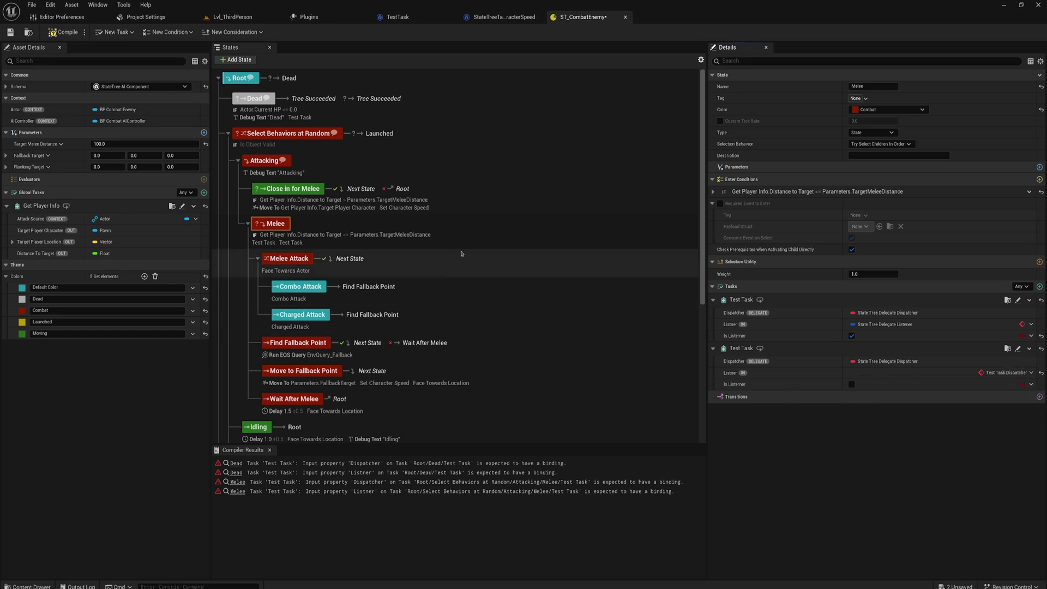
Add a Test Task to the Select Behaviors at Random state
{"action": "left_click", "coordinate": [319, 137]}
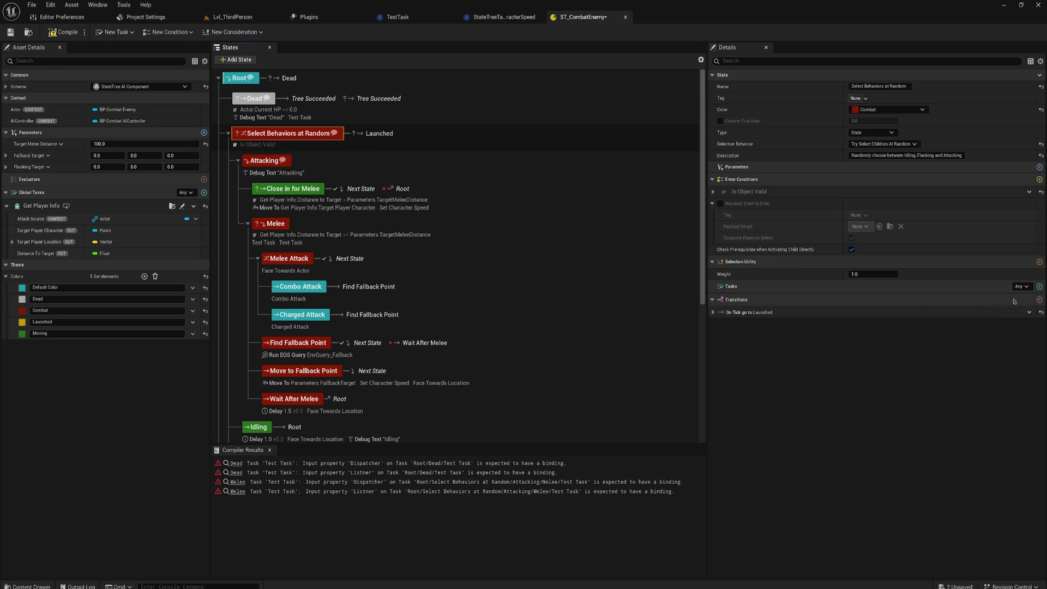
{"action": "left_click", "coordinate": [1039, 287]}
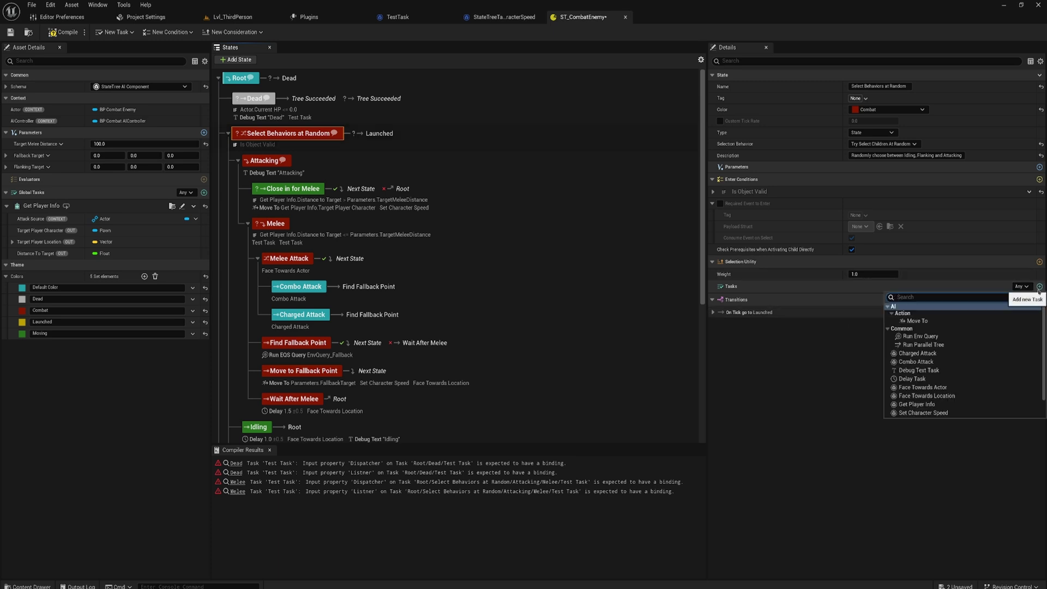
{"action": "type", "text": "test"}
{"action": "left_click", "coordinate": [916, 314]}
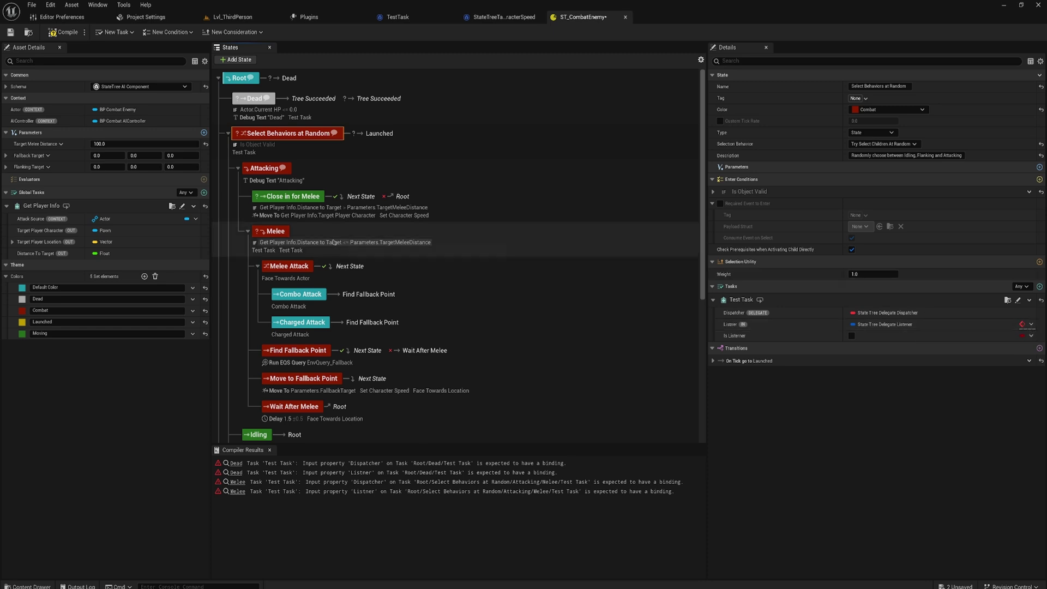
Try to bind the Listner of Melee's first Test Task to the Dispatcher of the Test Task in Select Behaviors at Random
{"action": "left_click", "coordinate": [266, 242]}
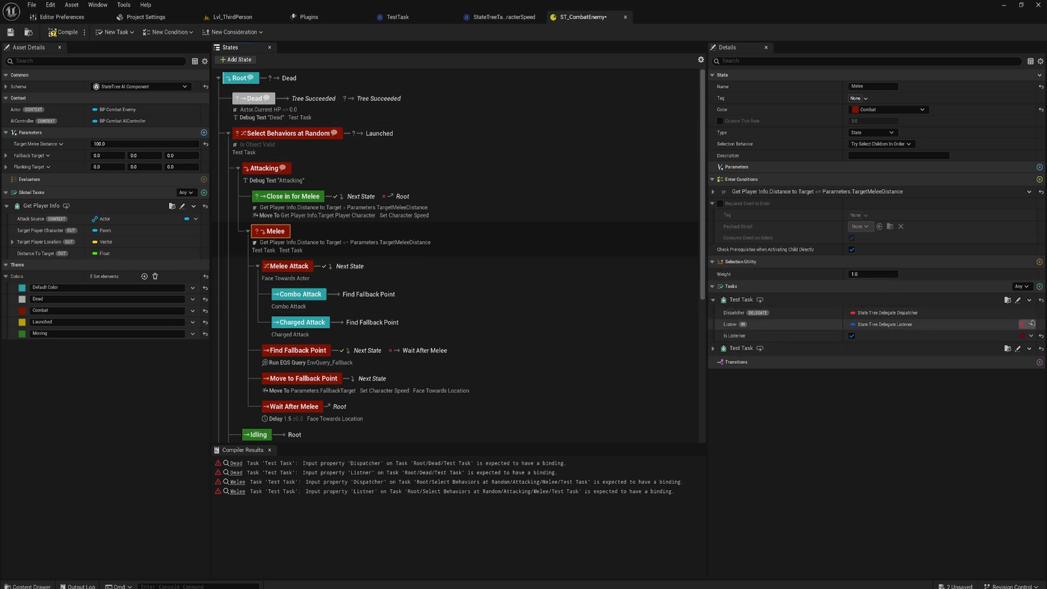
{"action": "left_click", "coordinate": [1021, 325]}
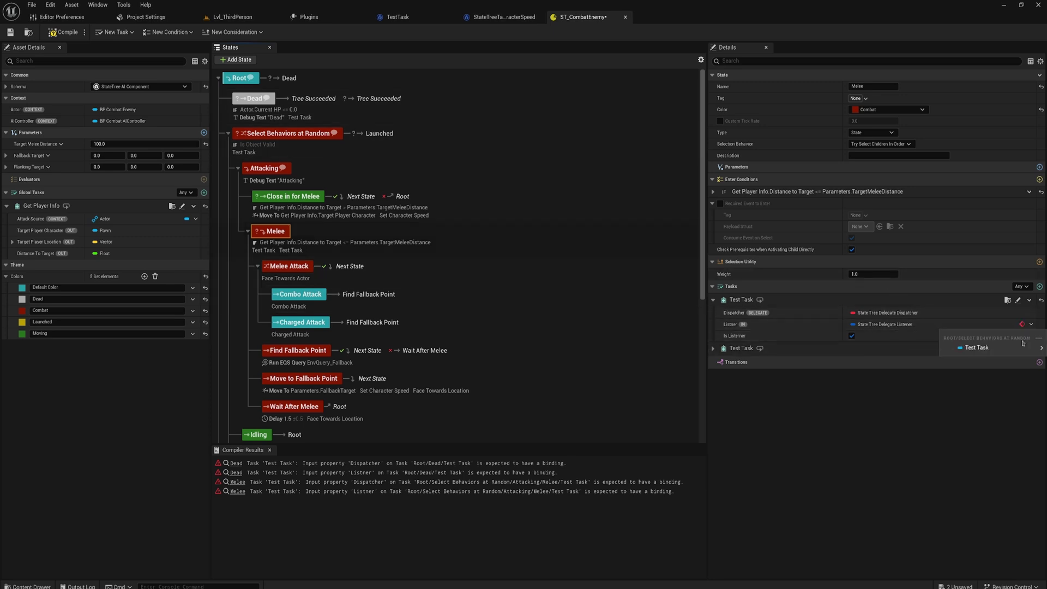
{"action": "mouse_move", "coordinate": [982, 347]}
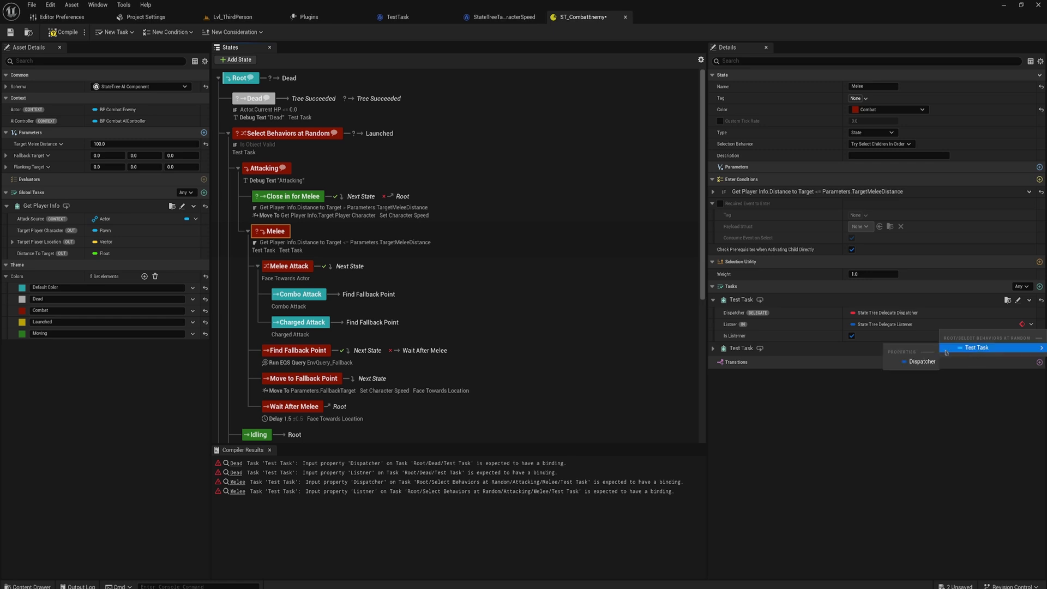
{"action": "left_click", "coordinate": [919, 363]}
Expand Melee's second Test Task and examine its Listner binding sources and the state's task completion options
{"action": "left_click", "coordinate": [713, 347]}
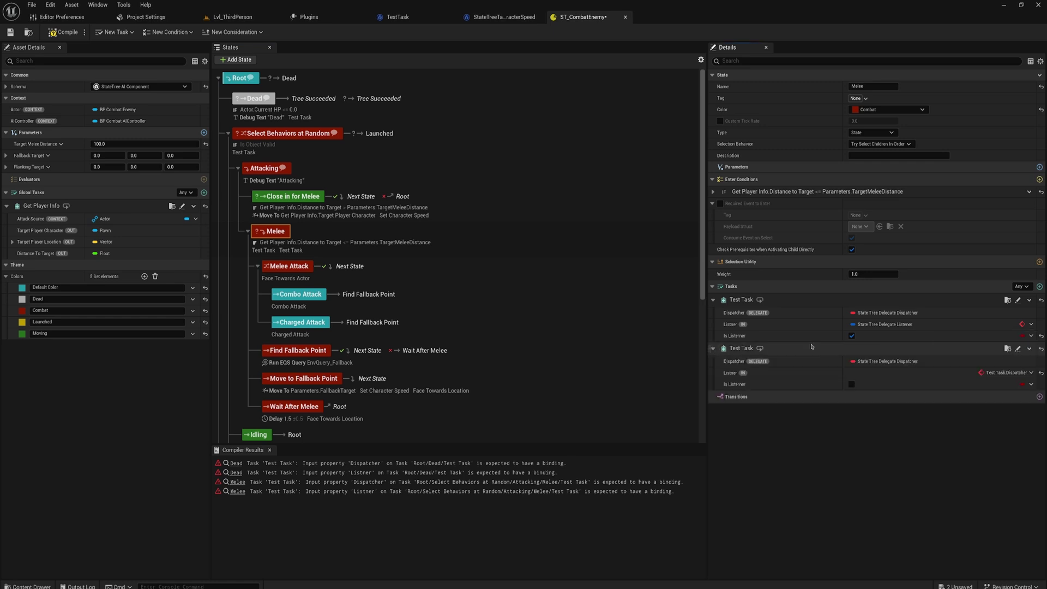
{"action": "left_click", "coordinate": [1006, 373]}
{"action": "mouse_move", "coordinate": [970, 415]}
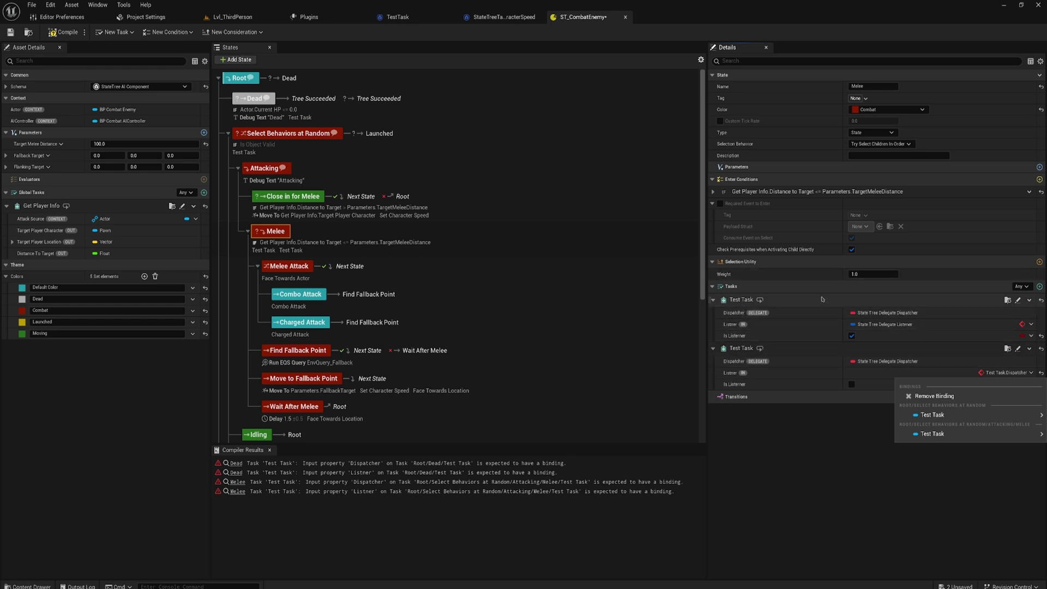
{"action": "left_click", "coordinate": [1021, 287]}
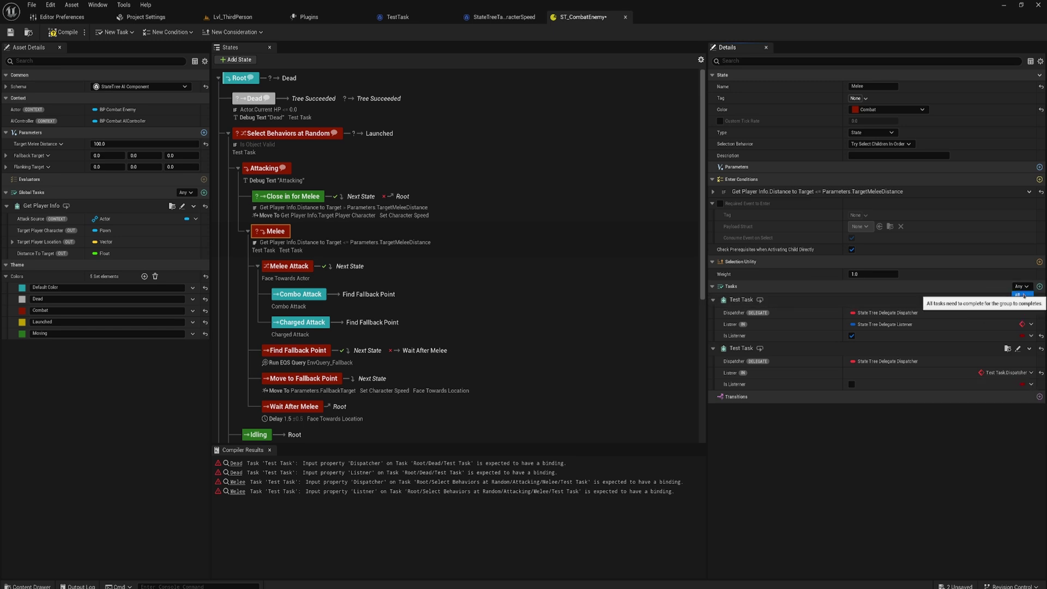
{"action": "key", "text": "Escape"}
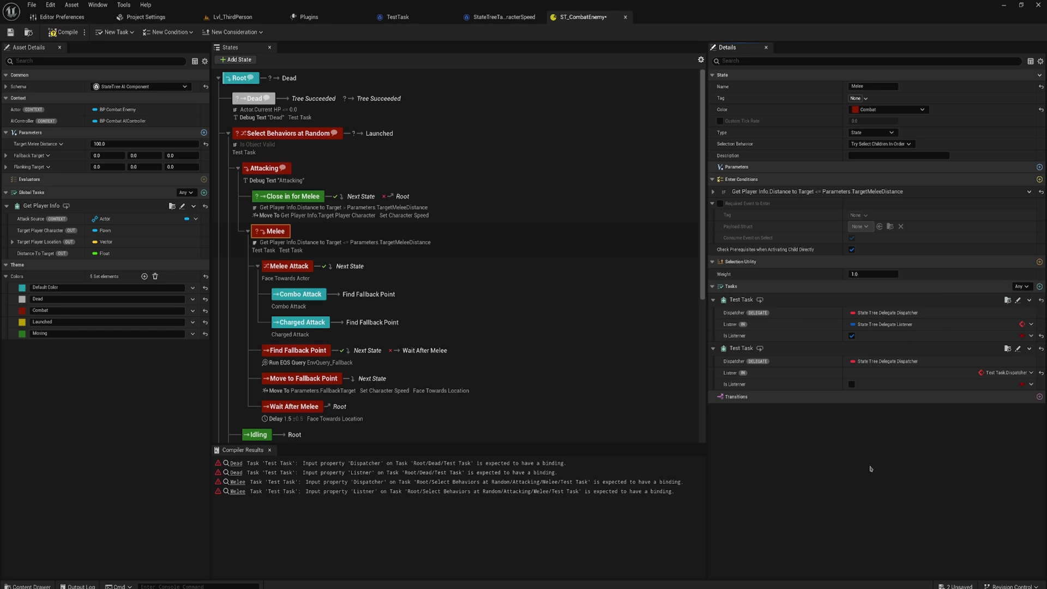